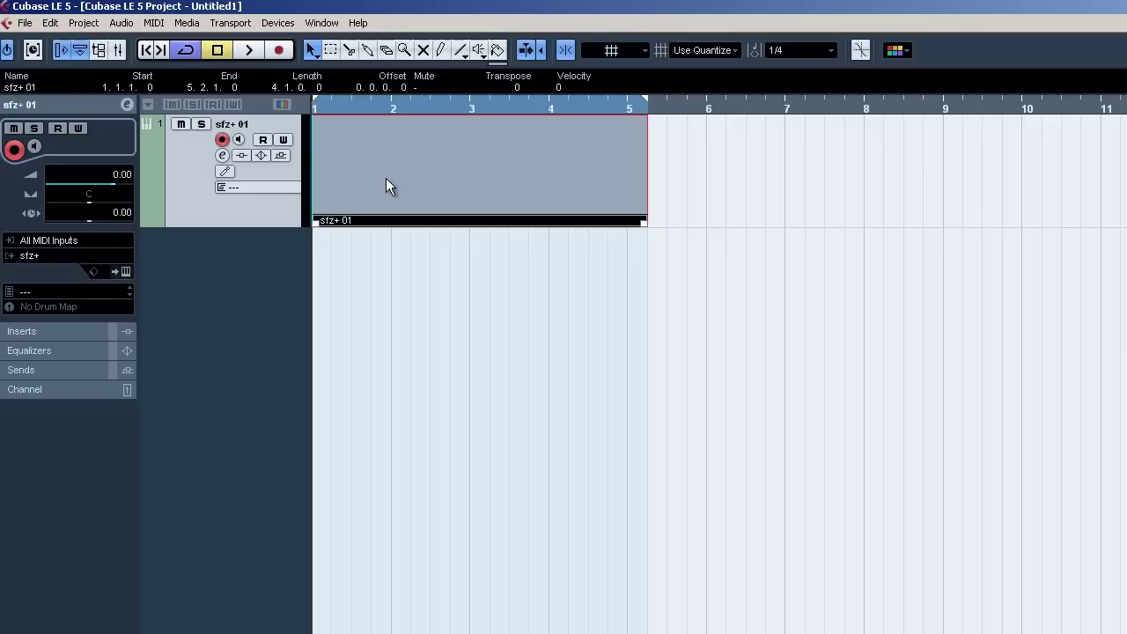
- Shorten the sfz+ 01 MIDI part to four bars, ending at bar 5, and open it in the score editor
double_click(382, 177)
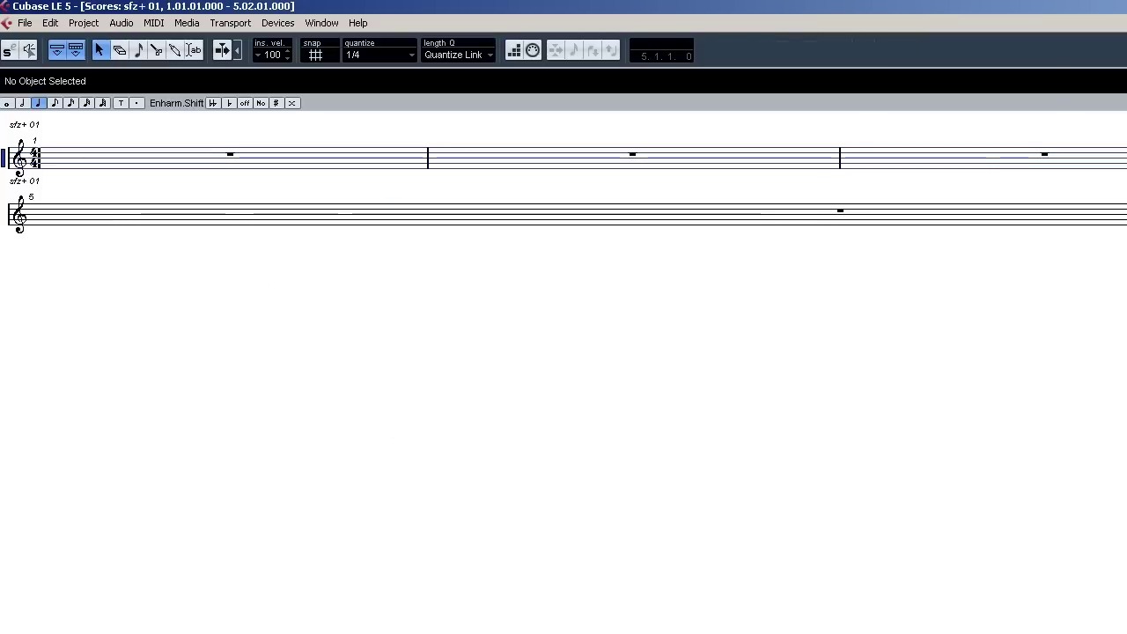
key("ctrl+w")
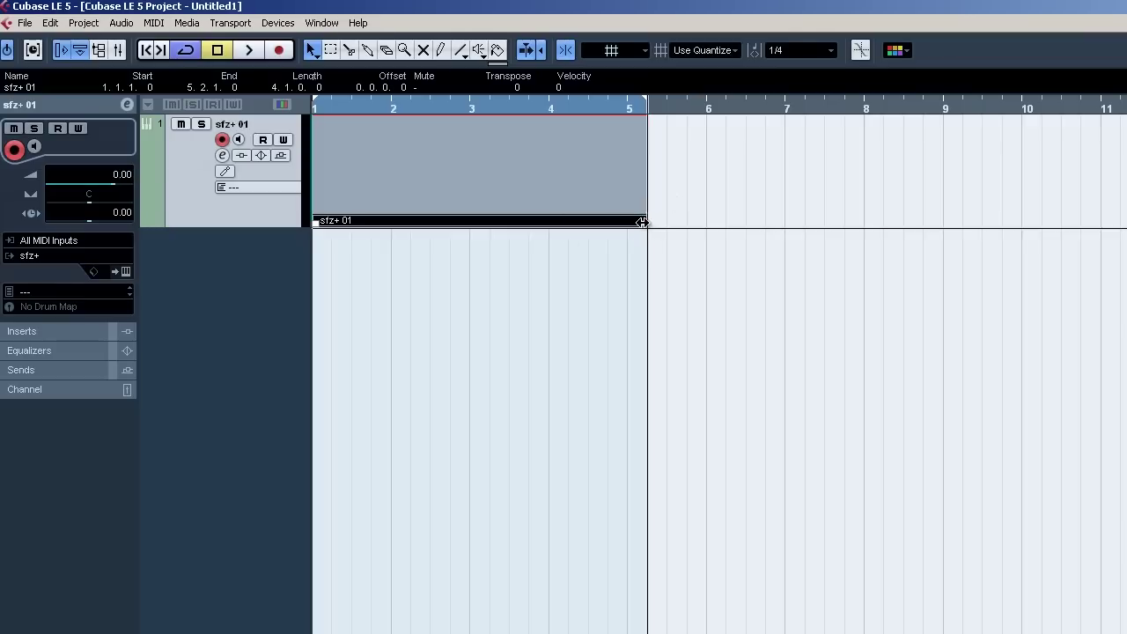
left_click_drag(645, 230, 627, 230)
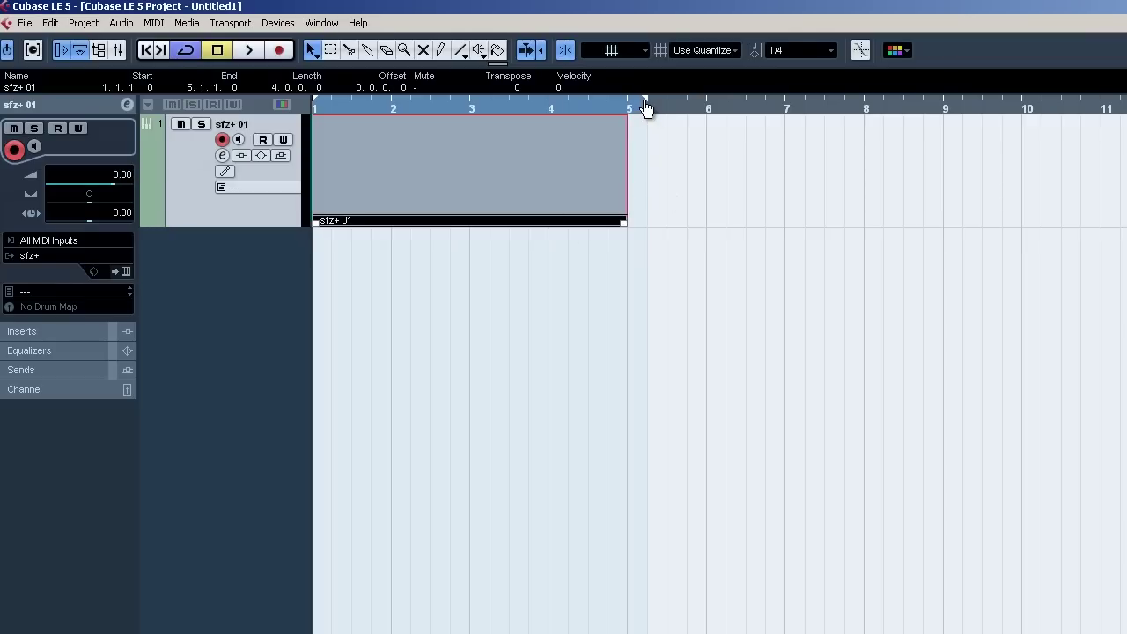
key("ctrl+r")
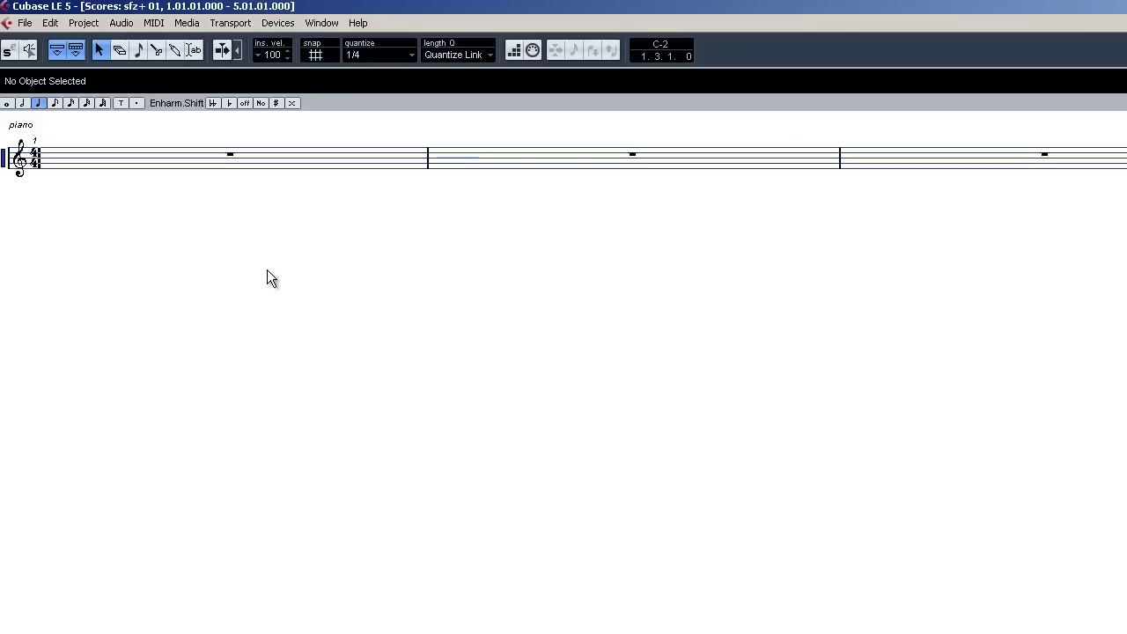
- Enter a whole-note C major triad at the start of bar 1 using C3, E3 and G3
left_click(6, 103)
left_click(146, 171)
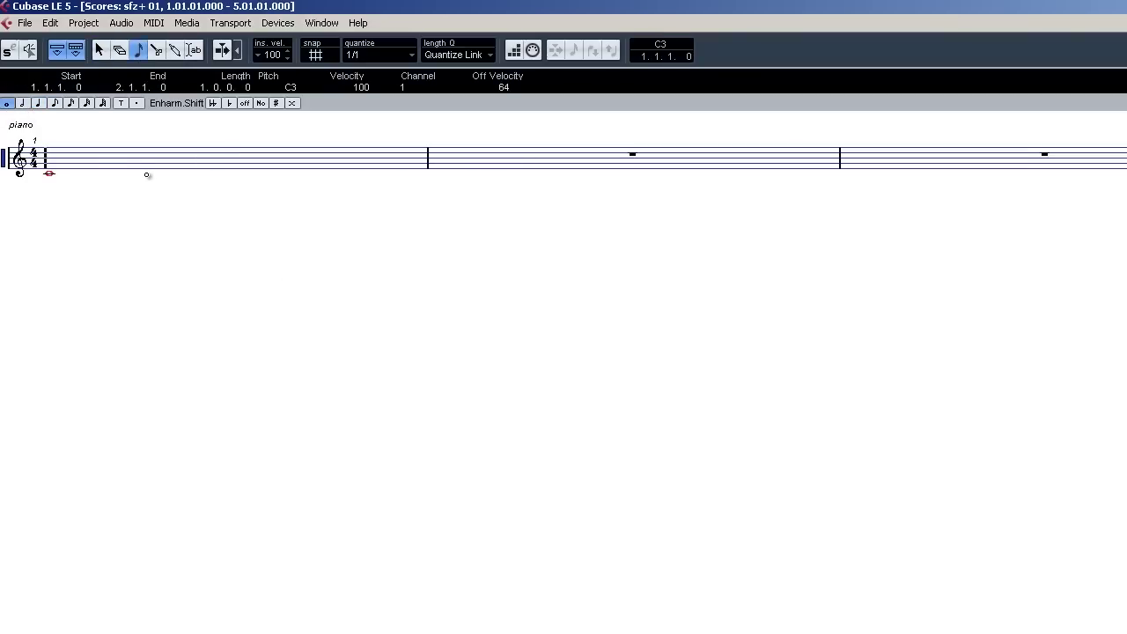
left_click(83, 168)
left_click(90, 163)
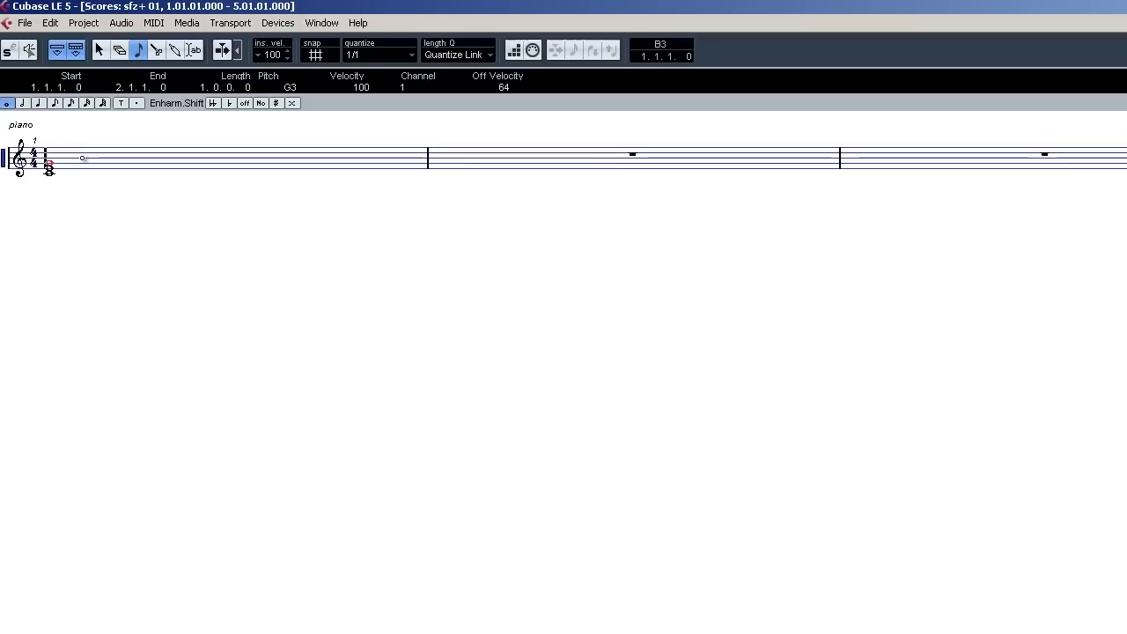
- Try extending the bar 1 triad with whole notes B3 and D4 stacked above G3
left_click(82, 158)
left_click(99, 152)
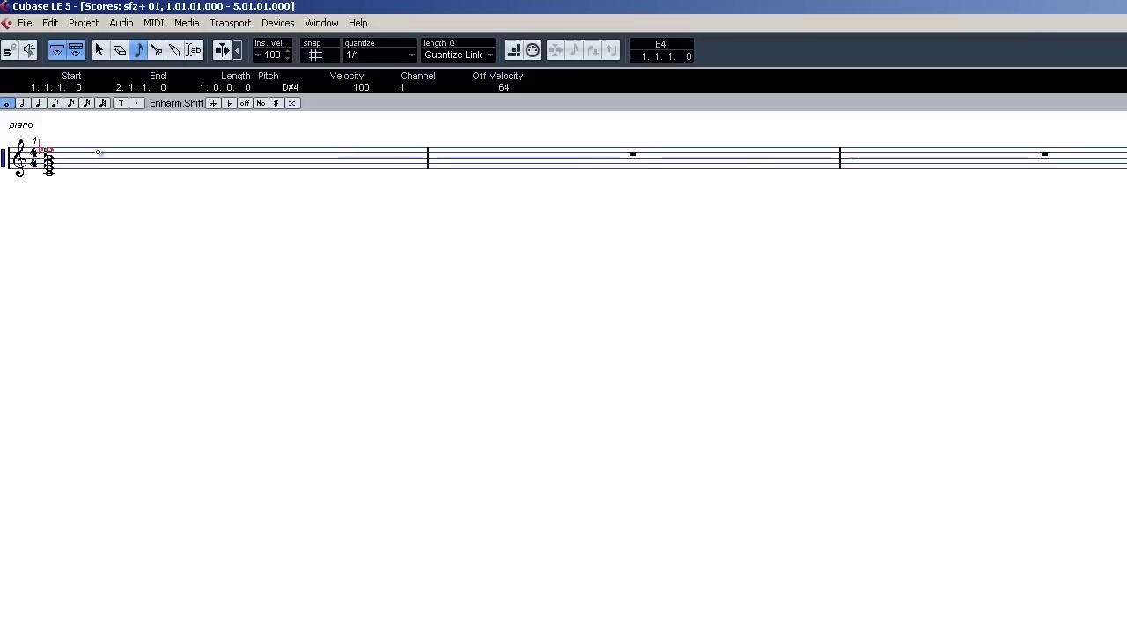
key("Escape")
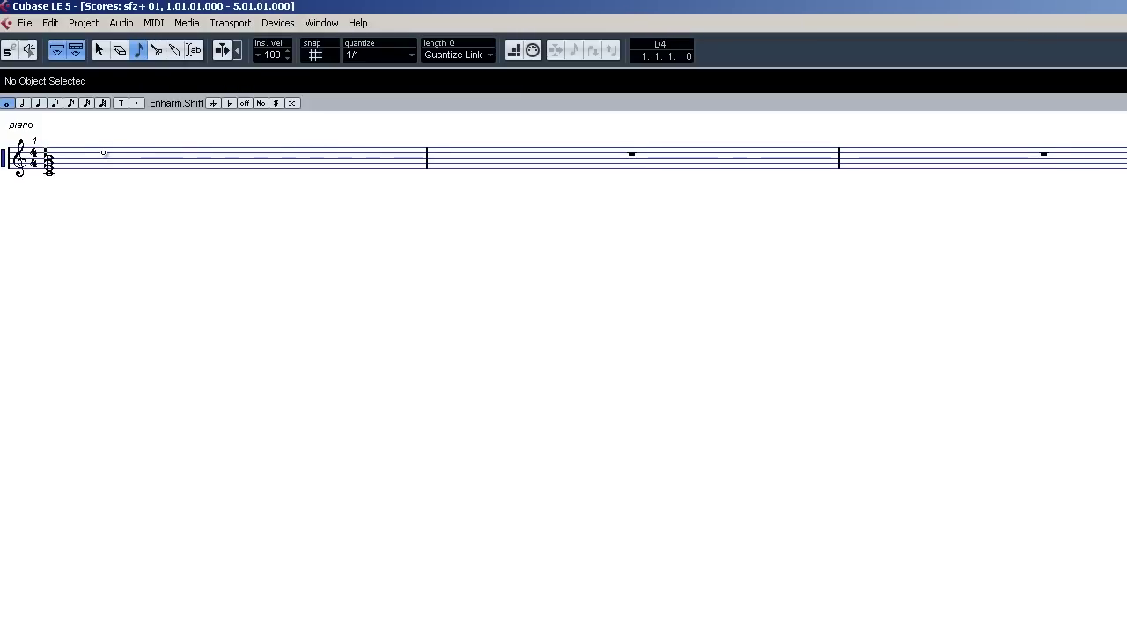
left_click(103, 152)
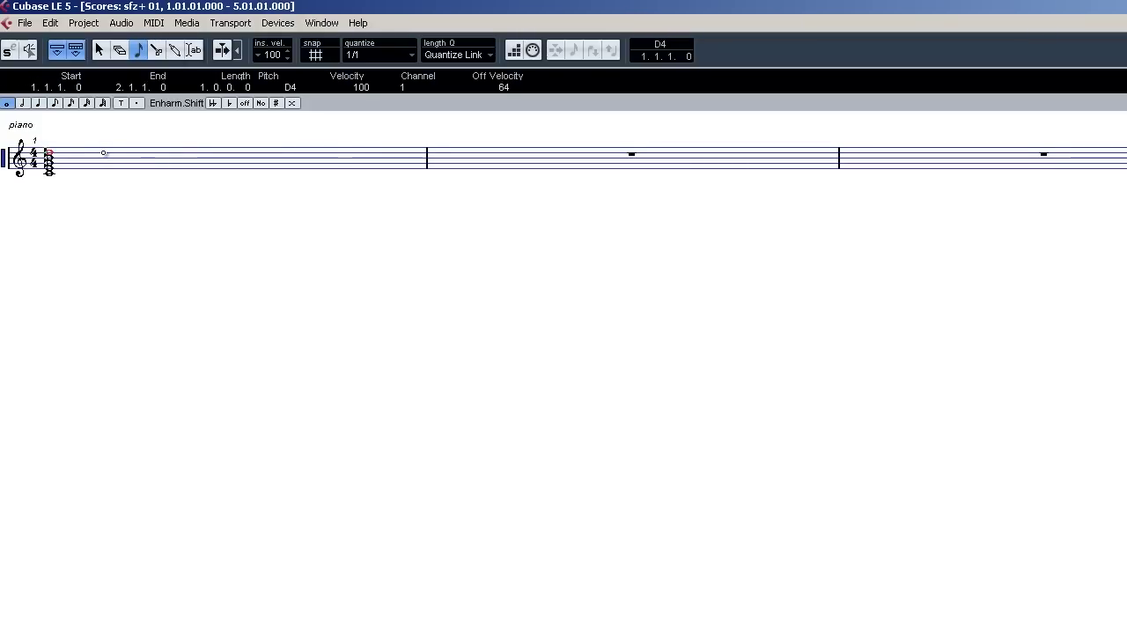
left_click(58, 213)
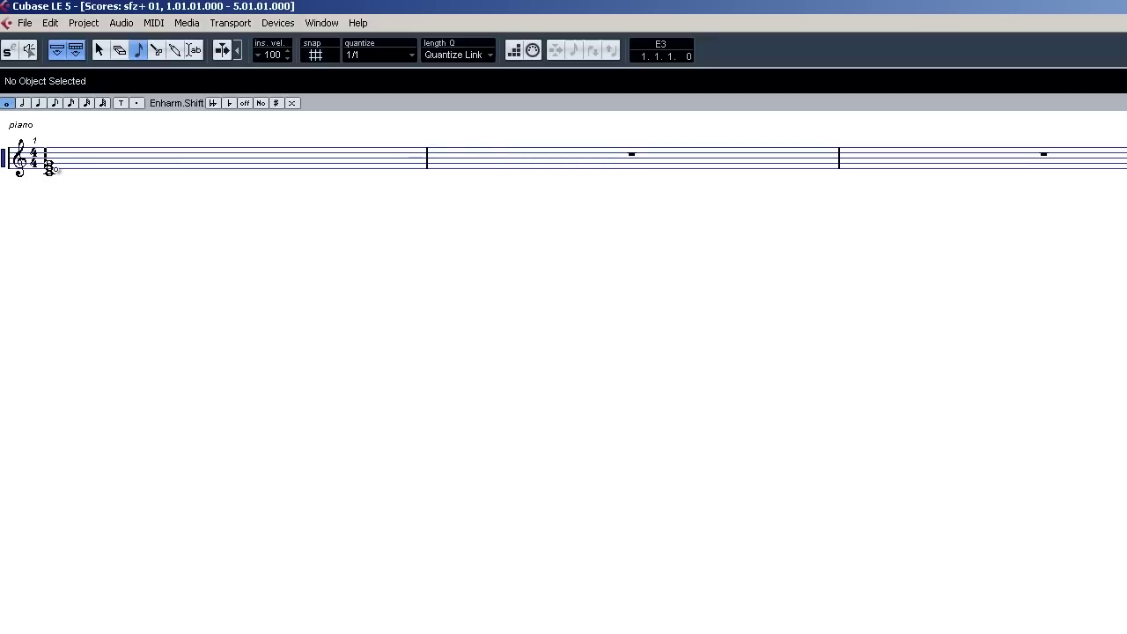
- Lower the triad's E3 note to D#3 in the score, and undo the pitch change
key("1")
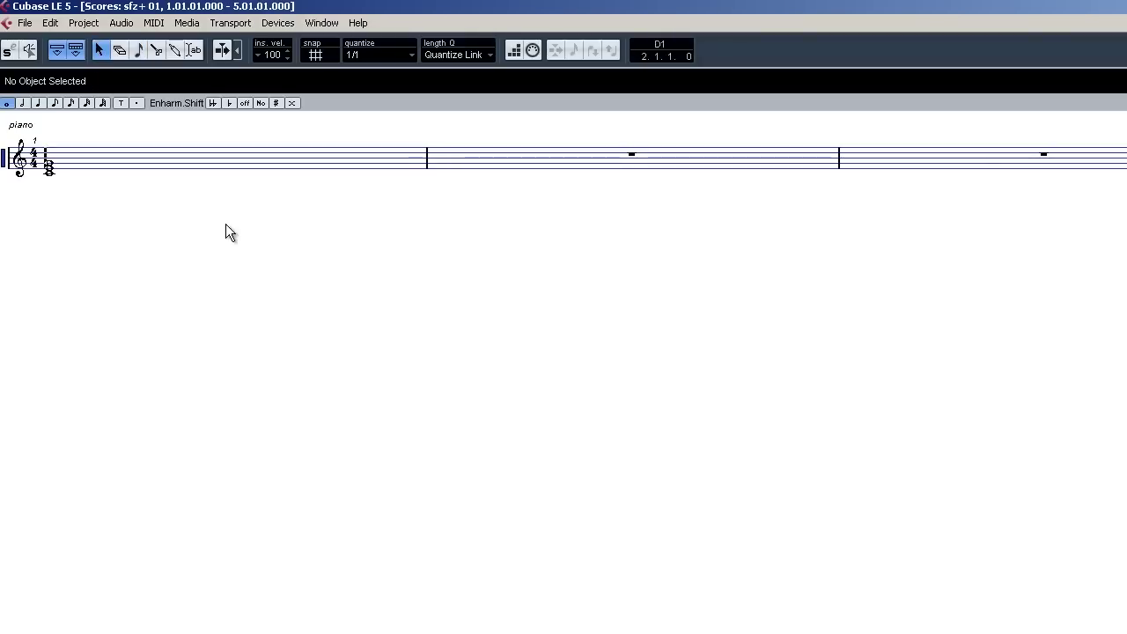
left_click(48, 167)
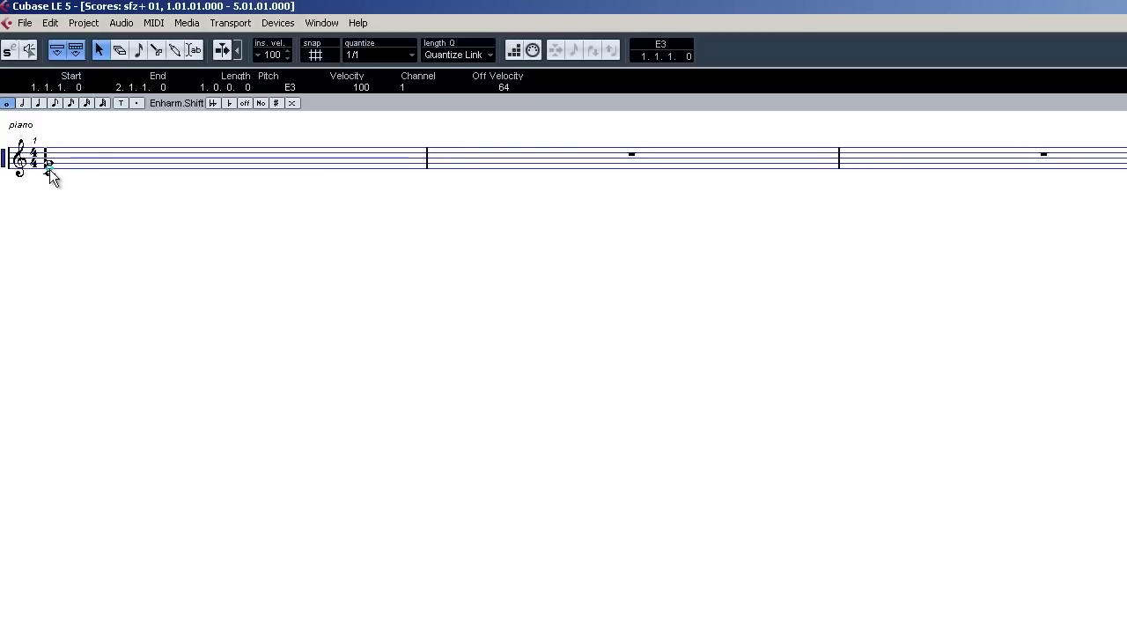
left_click_drag(49, 167, 49, 173)
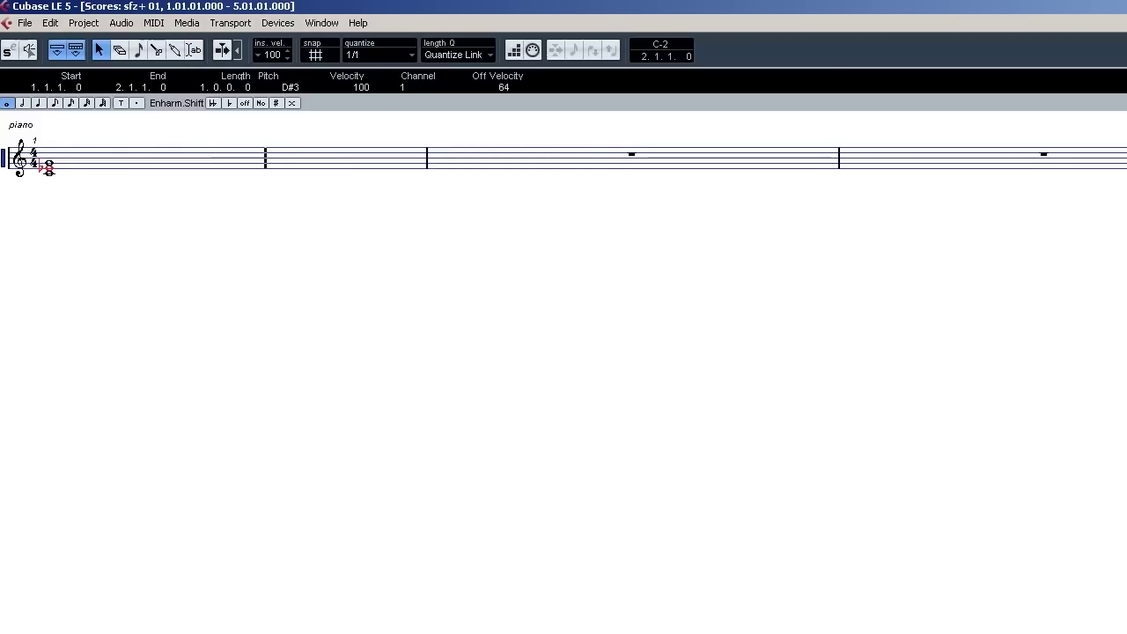
key("ctrl+z")
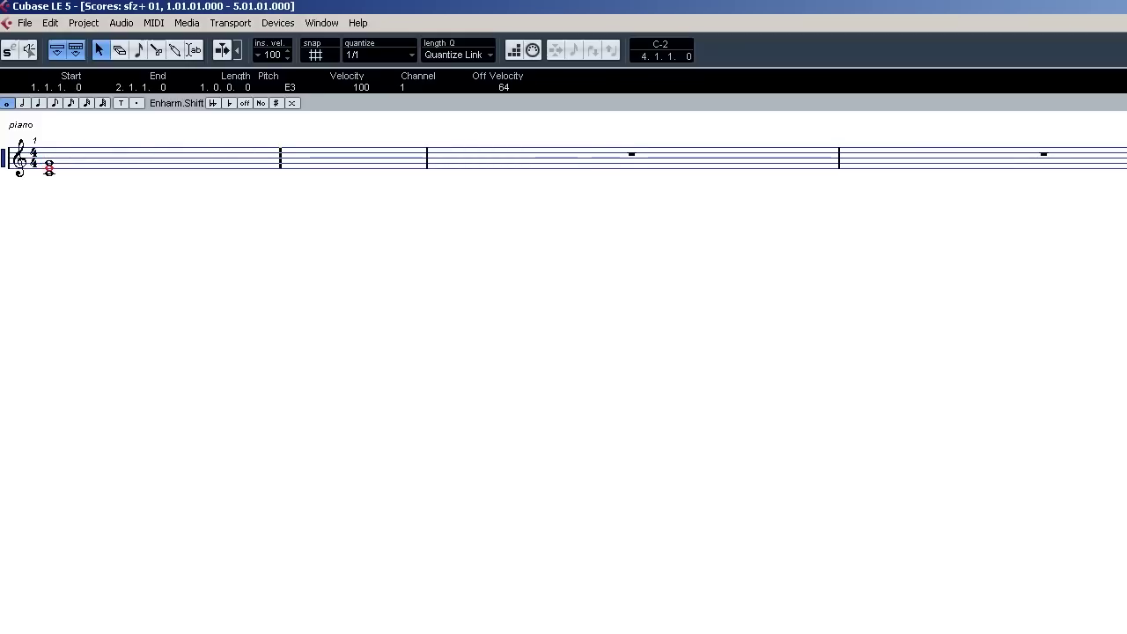
- Close the score editor and open the part in the Key Editor
key("ctrl+w")
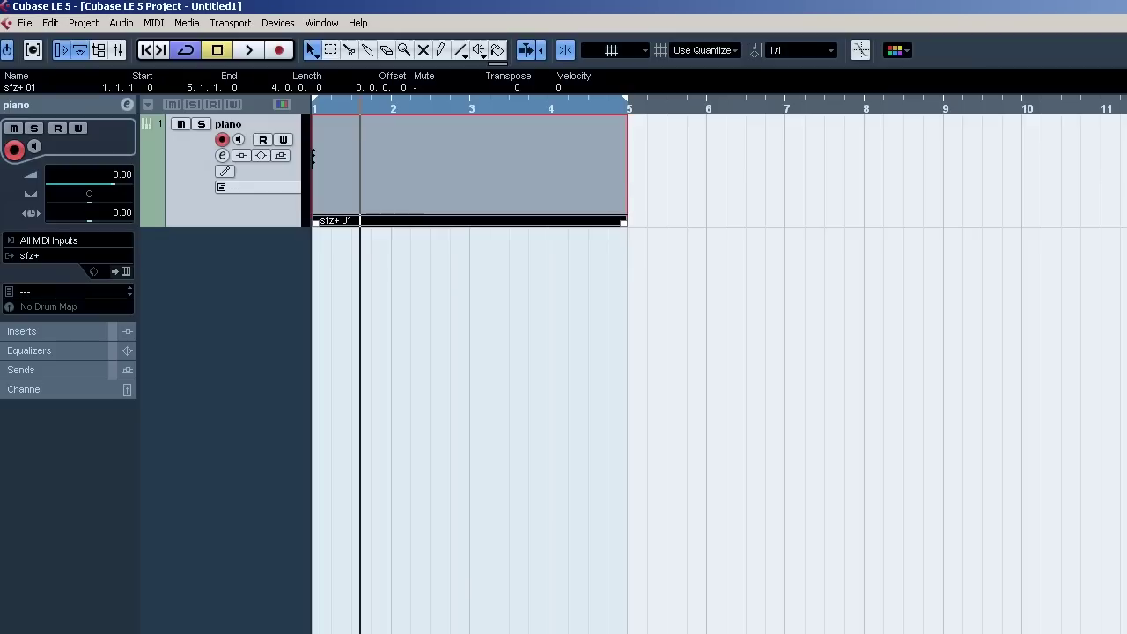
left_click(154, 23)
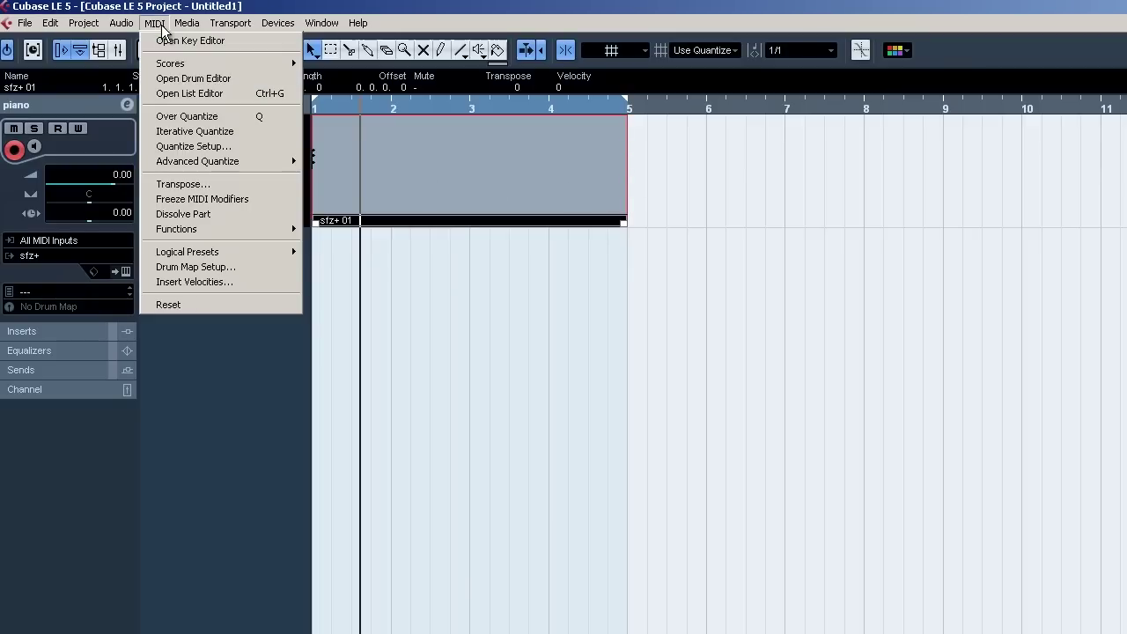
left_click(202, 40)
- Examine the chord in the piano roll, selecting its C3, E3 and G3 notes one by one
scroll(320, 326, "down", 5)
scroll(320, 327, "up", 5)
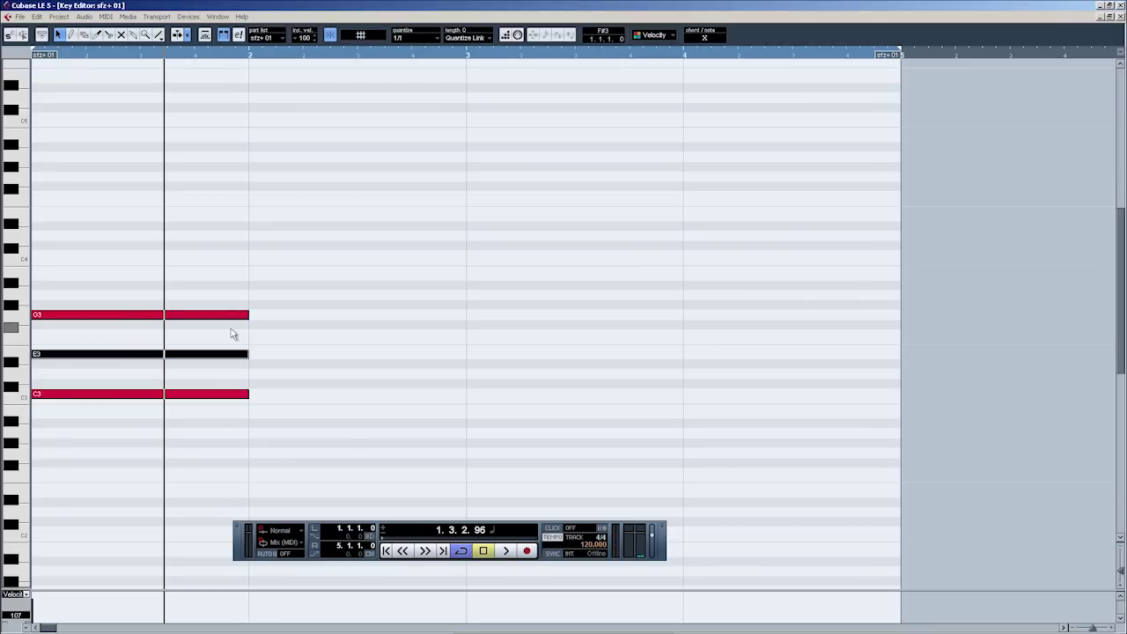
scroll(230, 328, "up", 2)
scroll(151, 373, "down", 7)
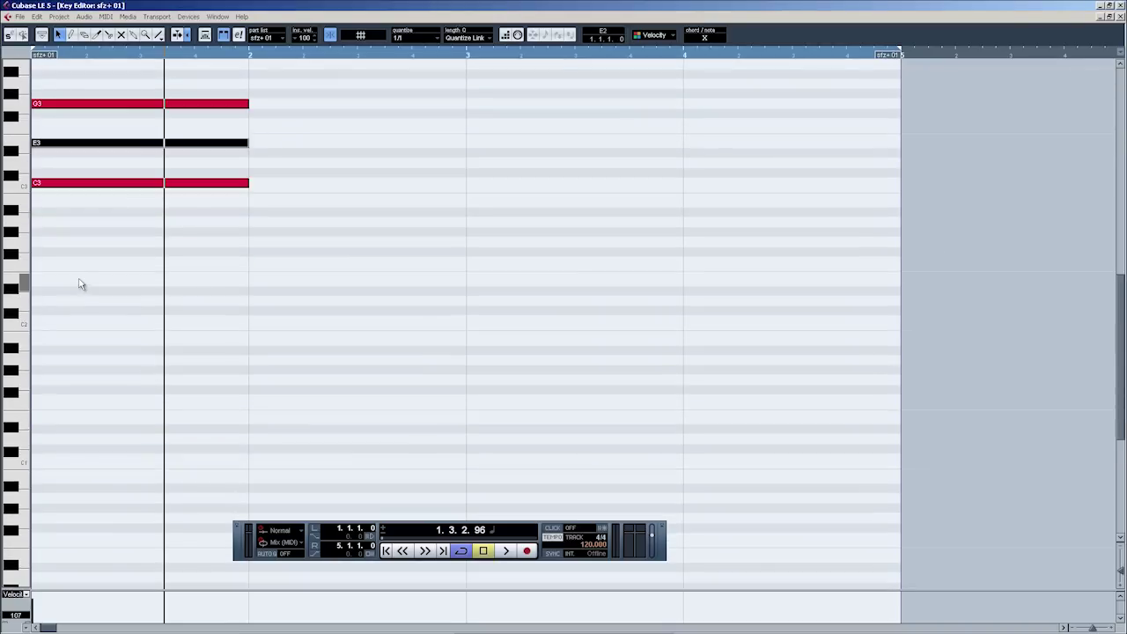
scroll(79, 285, "up", 5)
left_click(56, 394)
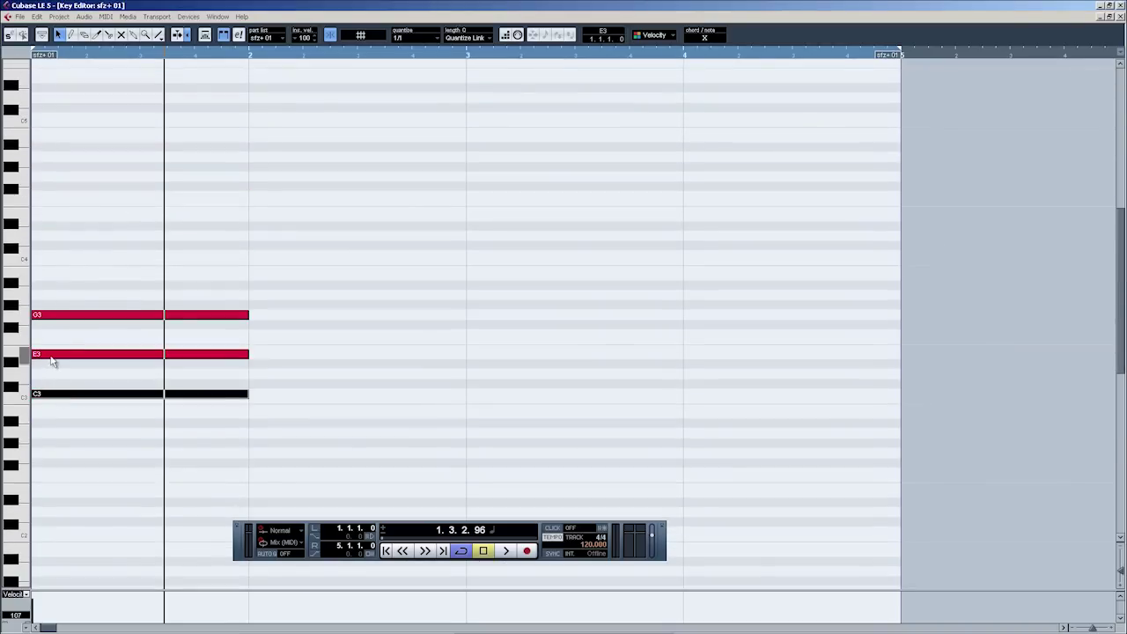
left_click(51, 355)
left_click(59, 315)
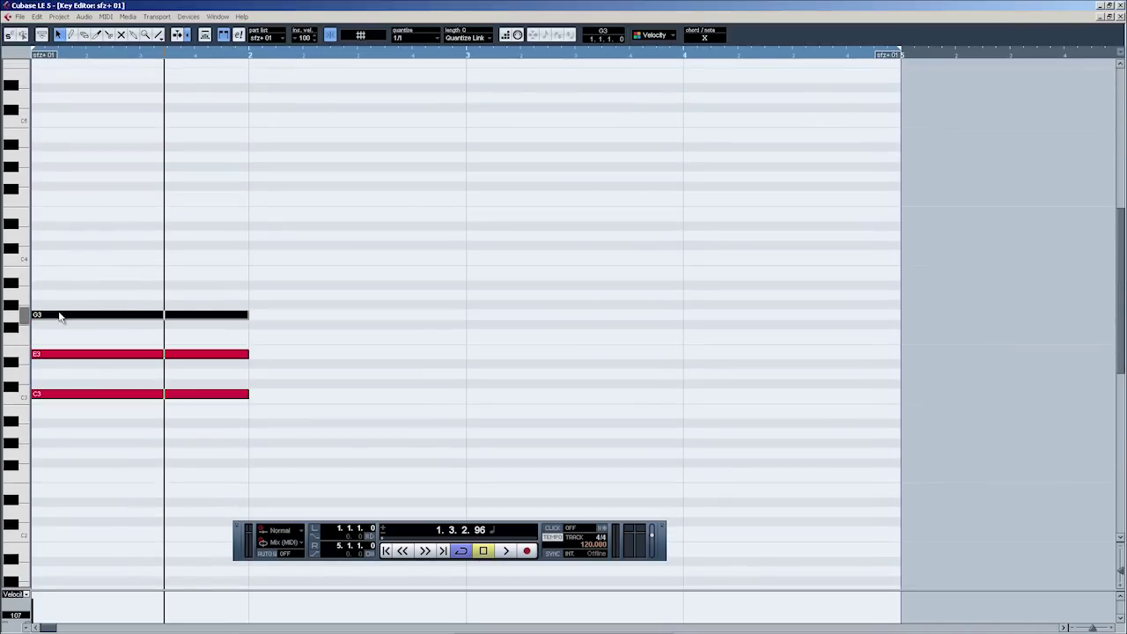
- Lower E3 to D#3 and G3 to F#3, and play the resulting chord from the start
left_click_drag(55, 356, 52, 370)
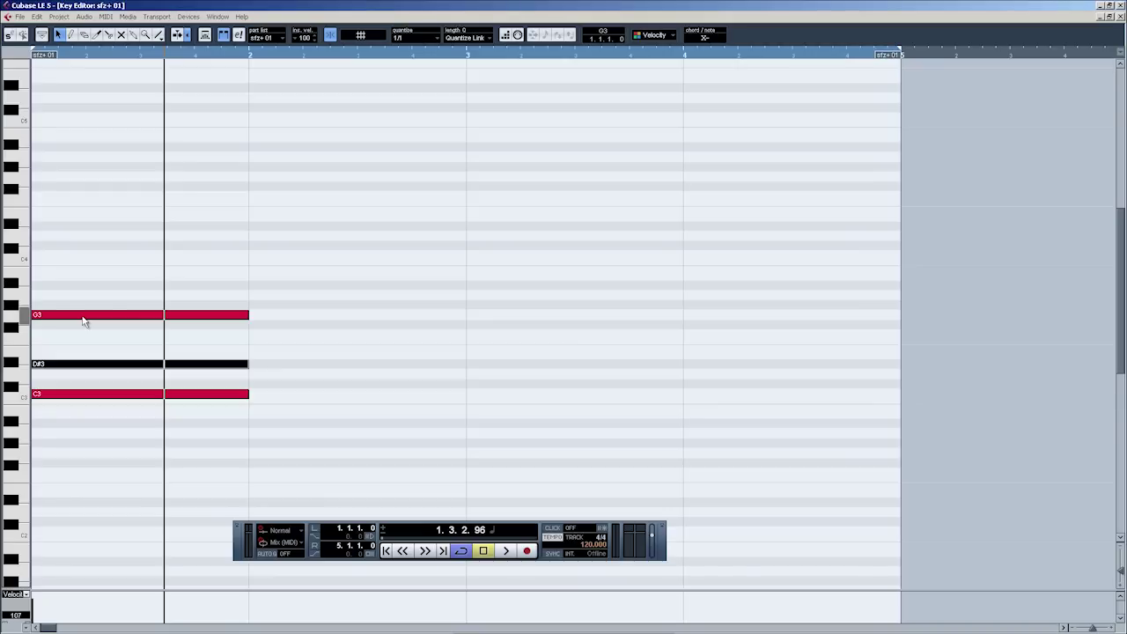
left_click_drag(75, 322, 76, 333)
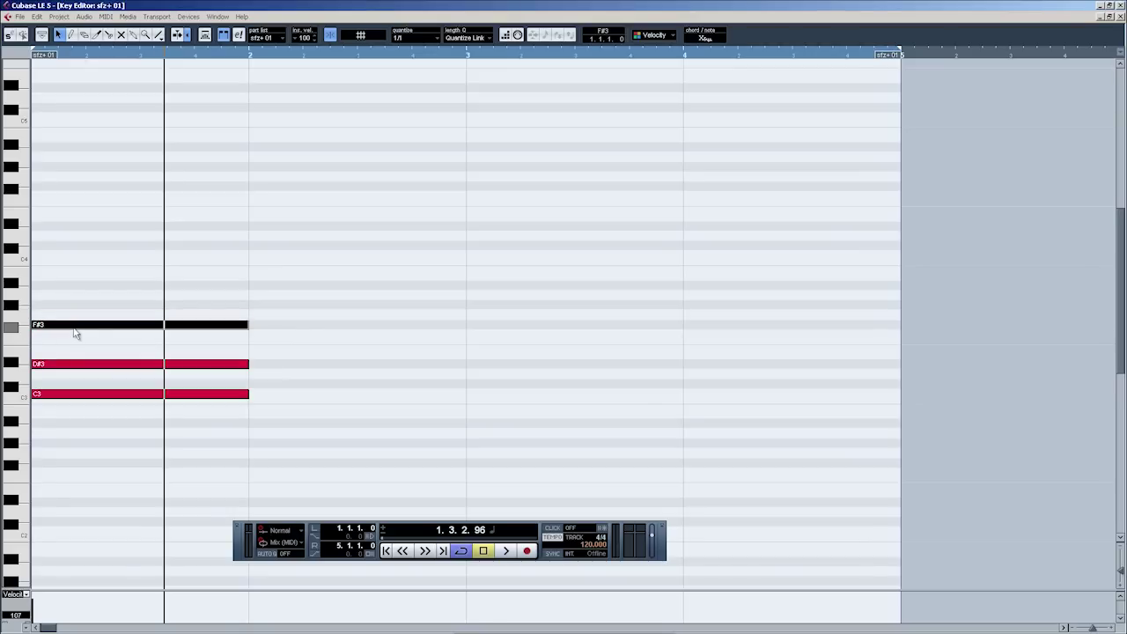
left_click(390, 553)
key("space")
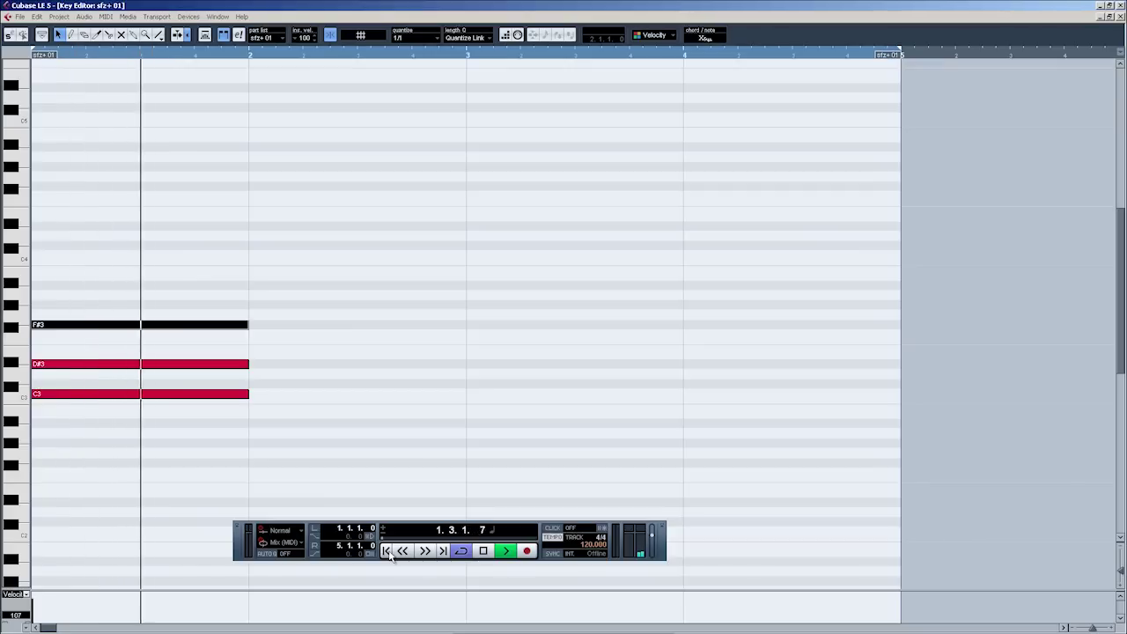
key("space")
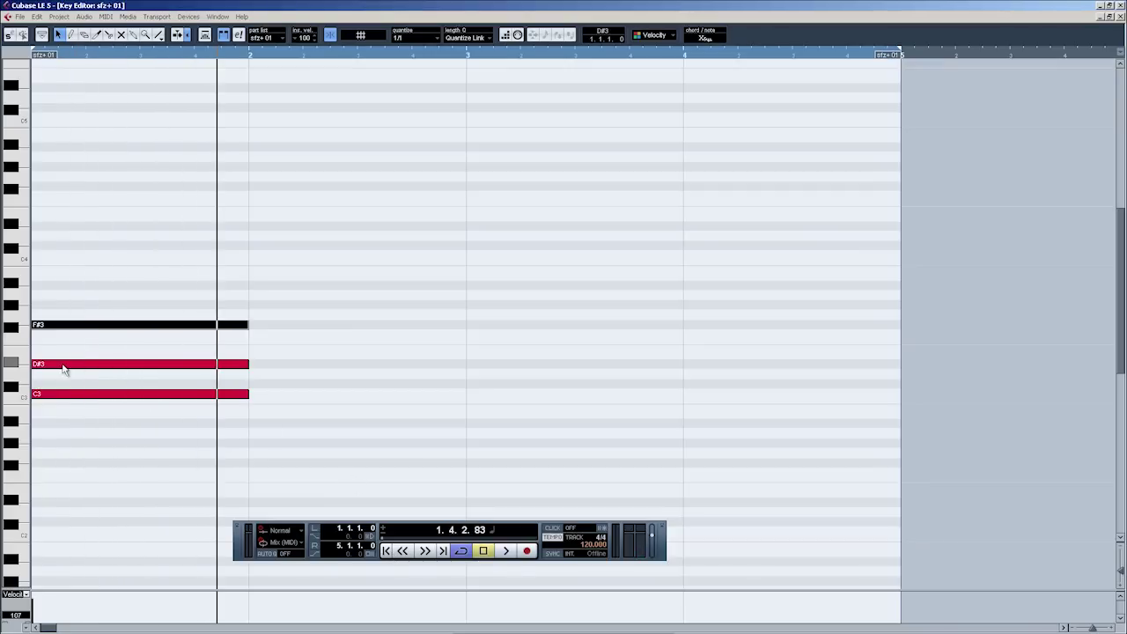
- Change the chord to C3, E3 and G#3, play it from the start, and undo the last pitch change
key("ctrl+z")
left_click_drag(63, 370, 63, 356)
left_click(68, 315)
left_click_drag(67, 314, 67, 306)
left_click(387, 551)
key("space")
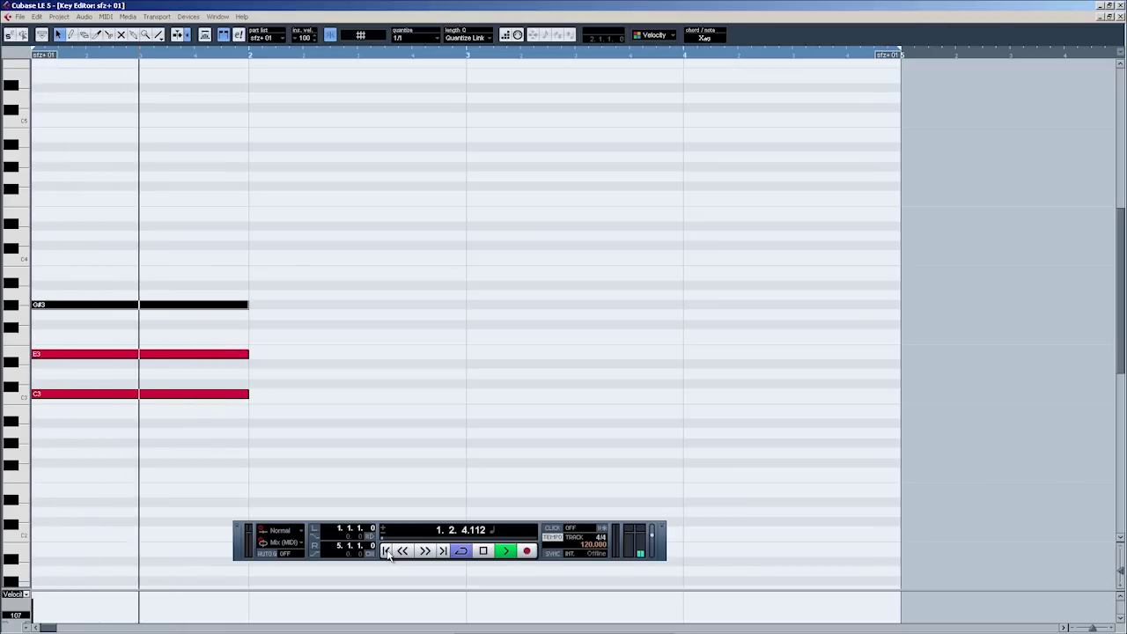
key("space")
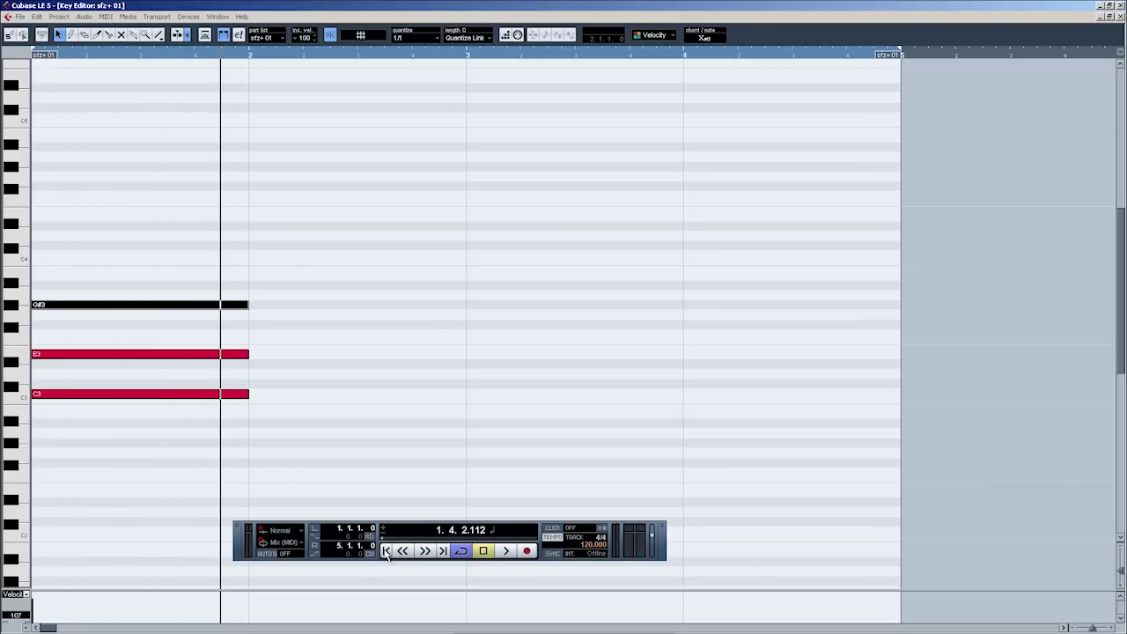
key("ctrl+z")
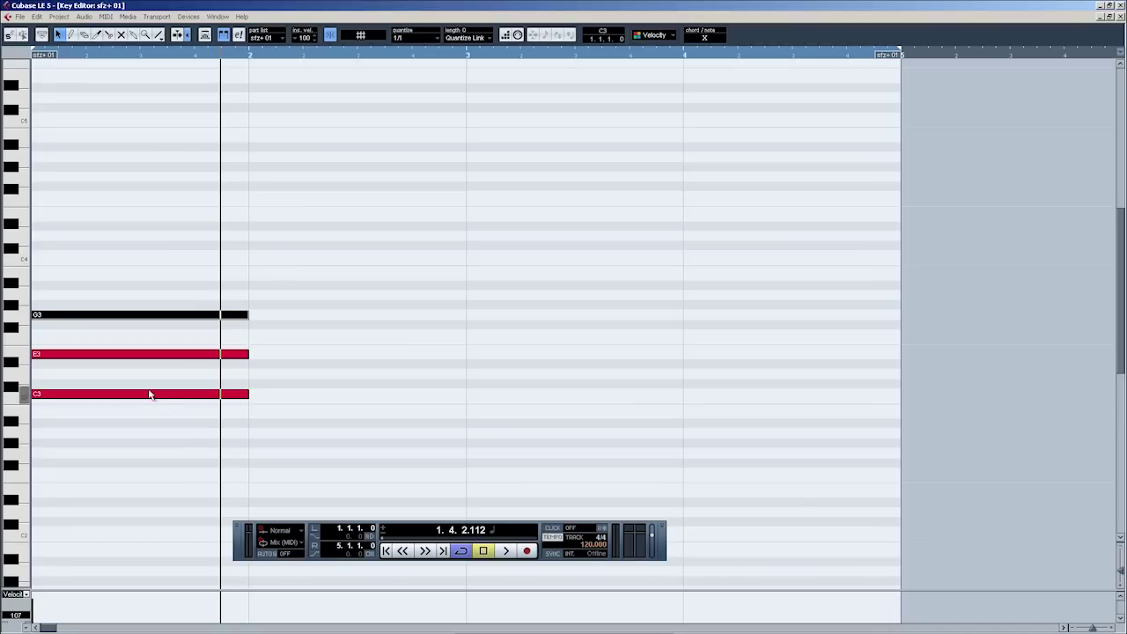
- Draw a G3, B3 and D4 chord filling bar 2, and undo all three notes
left_click(71, 35)
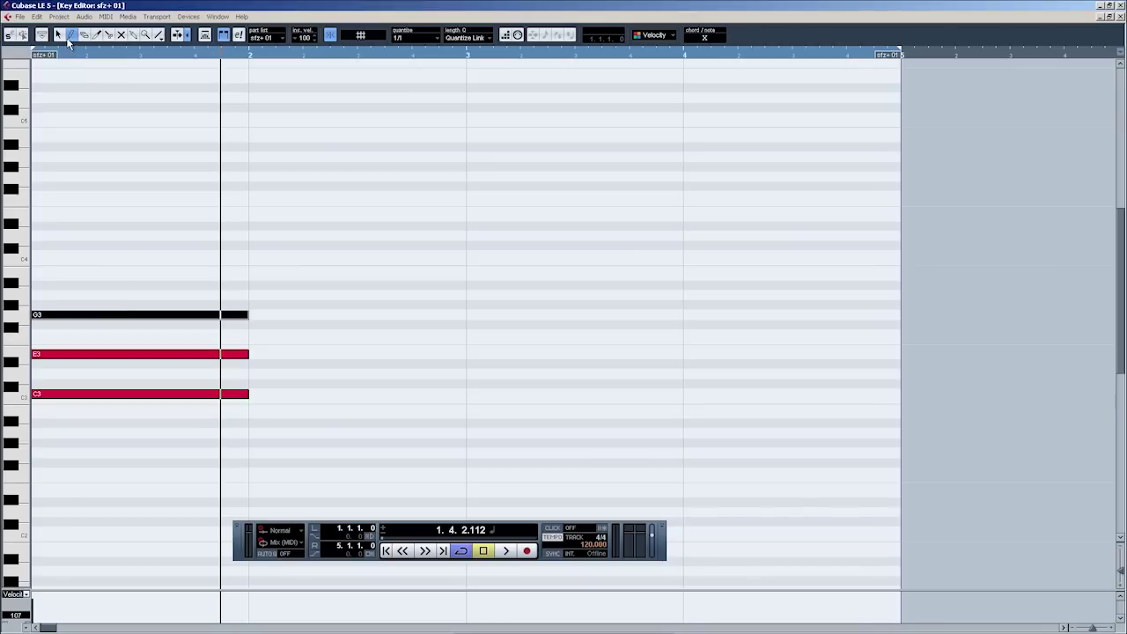
left_click(255, 312)
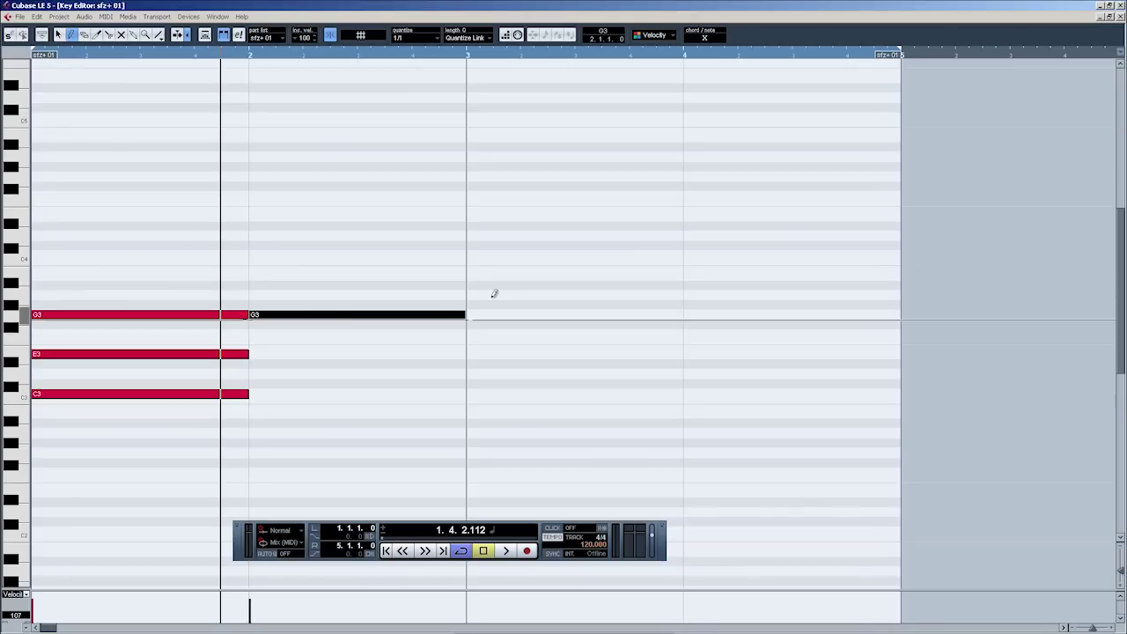
left_click(255, 273)
left_click(256, 234)
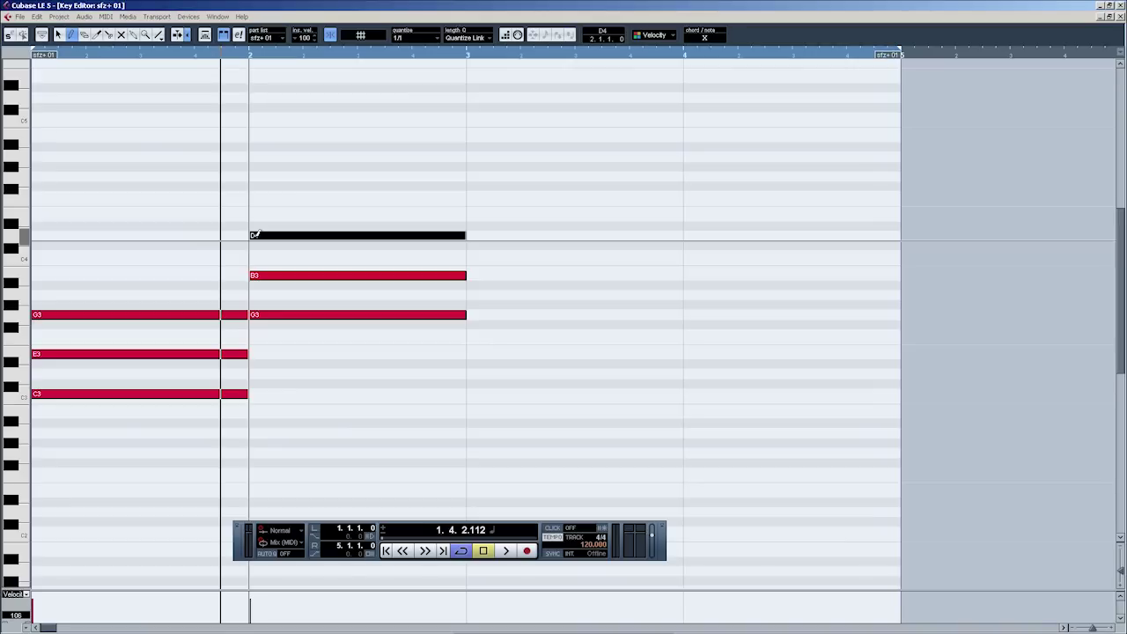
key("ctrl+z")
key("ctrl+z")
key("ctrl+z")
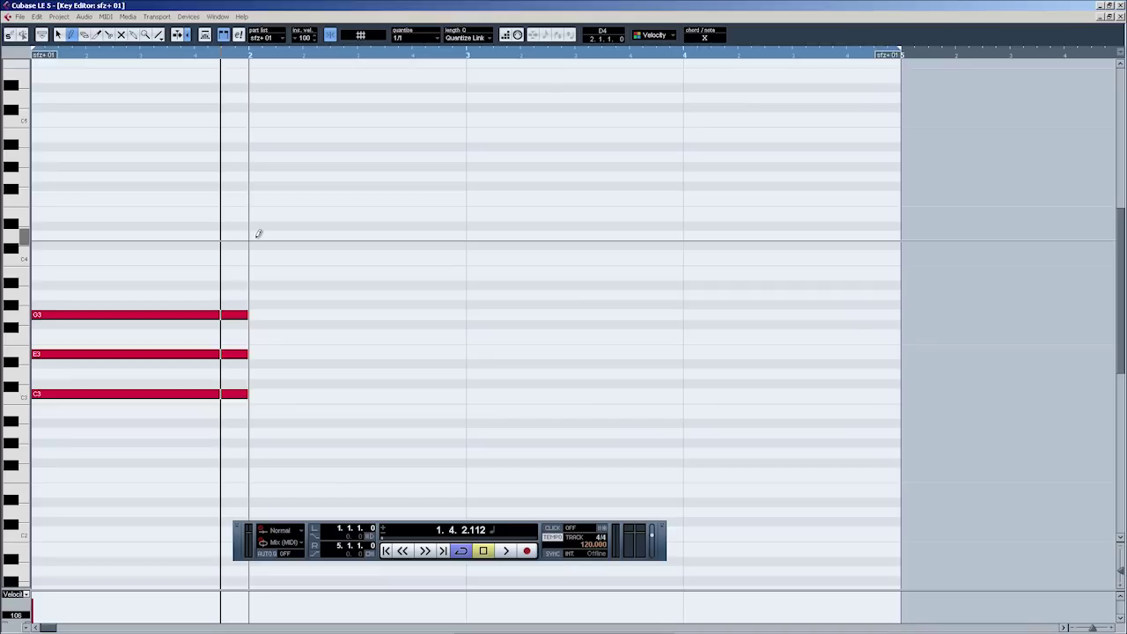
- Transpose the chord's root note up one octave to C4 and back down to C3
left_click(57, 32)
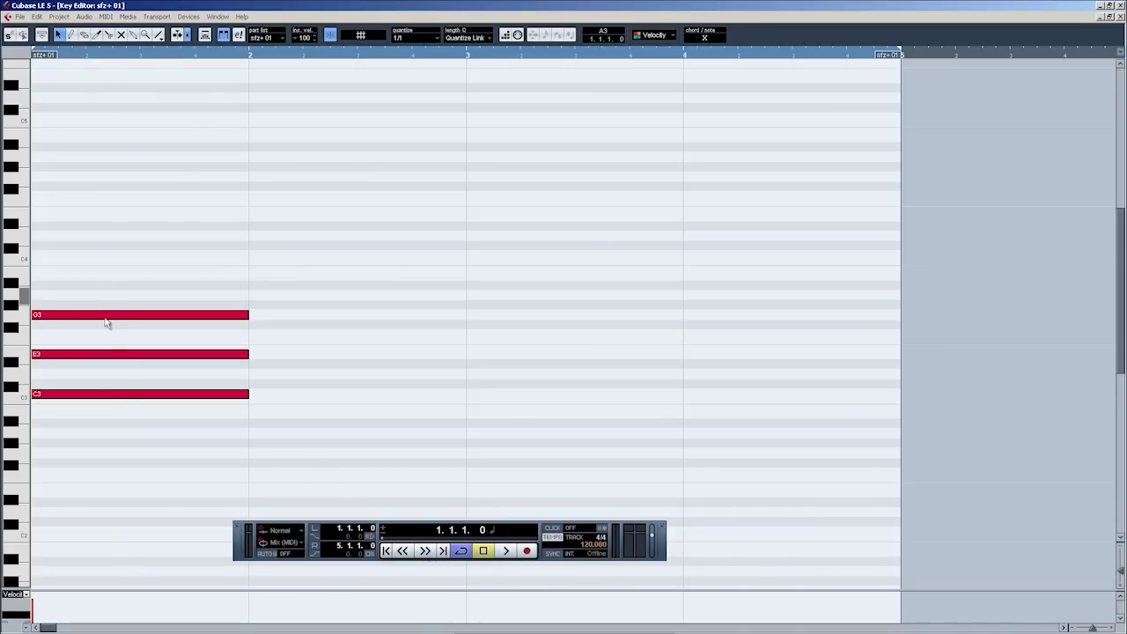
left_click(88, 396)
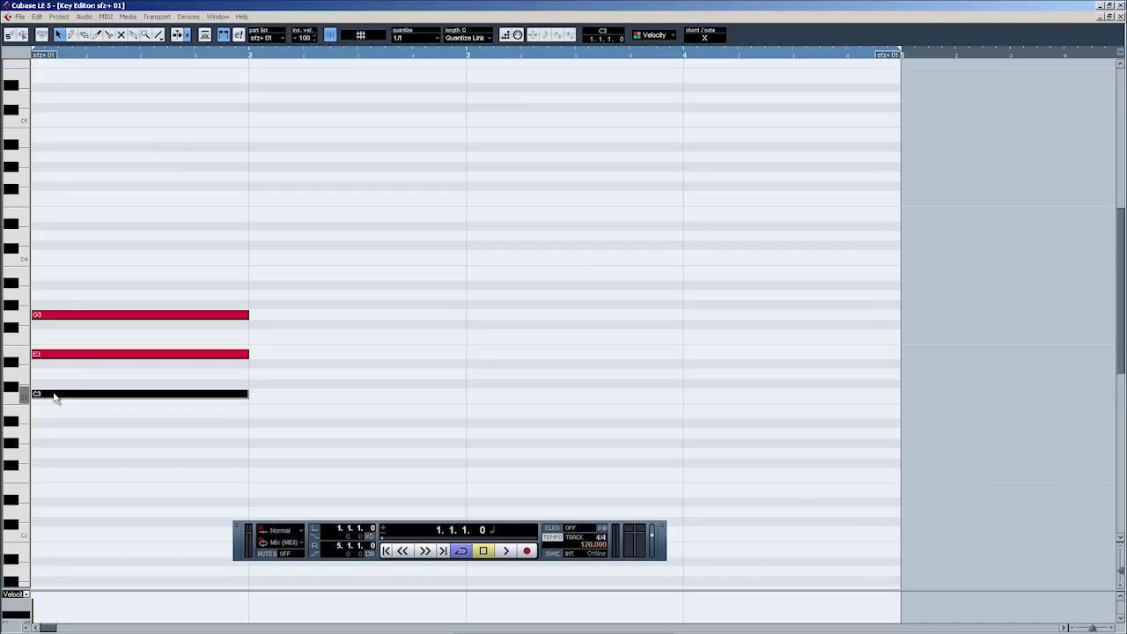
key("shift+Up")
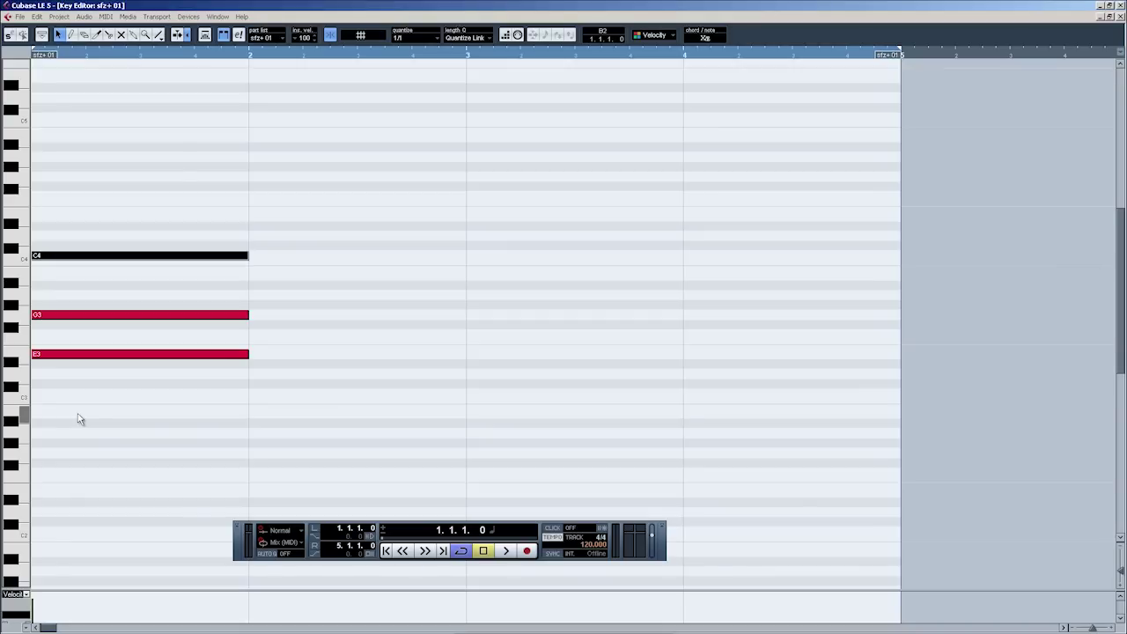
key("shift+Down")
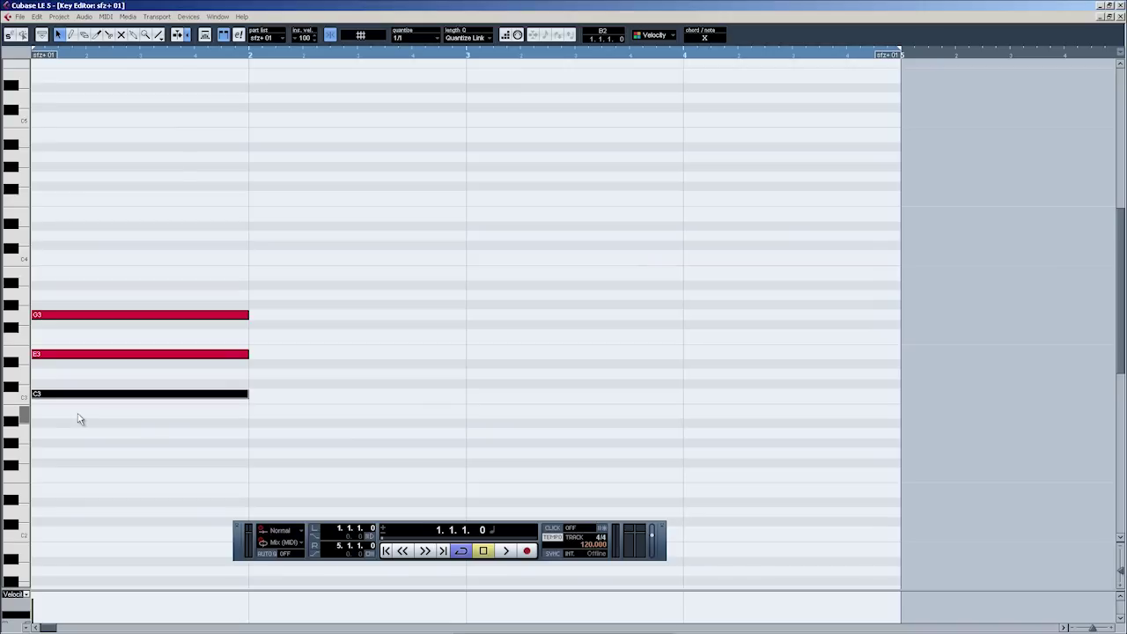
- Invert the C major triad by raising C3 and E3 an octave each, and return both notes to their root-position pitches
key("shift+Up")
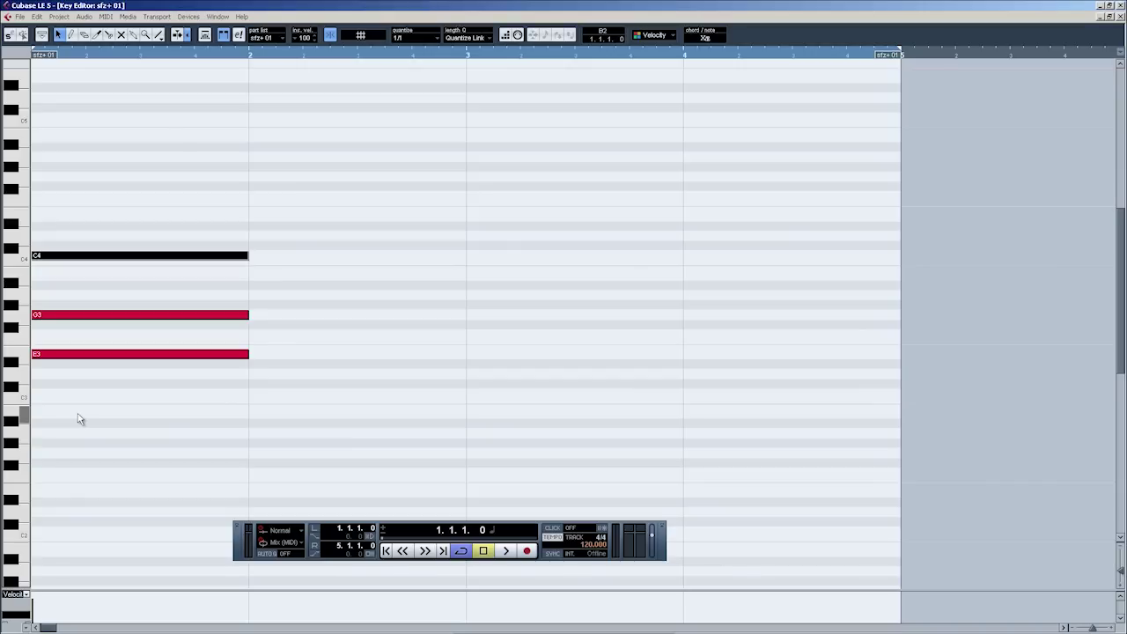
left_click(97, 354)
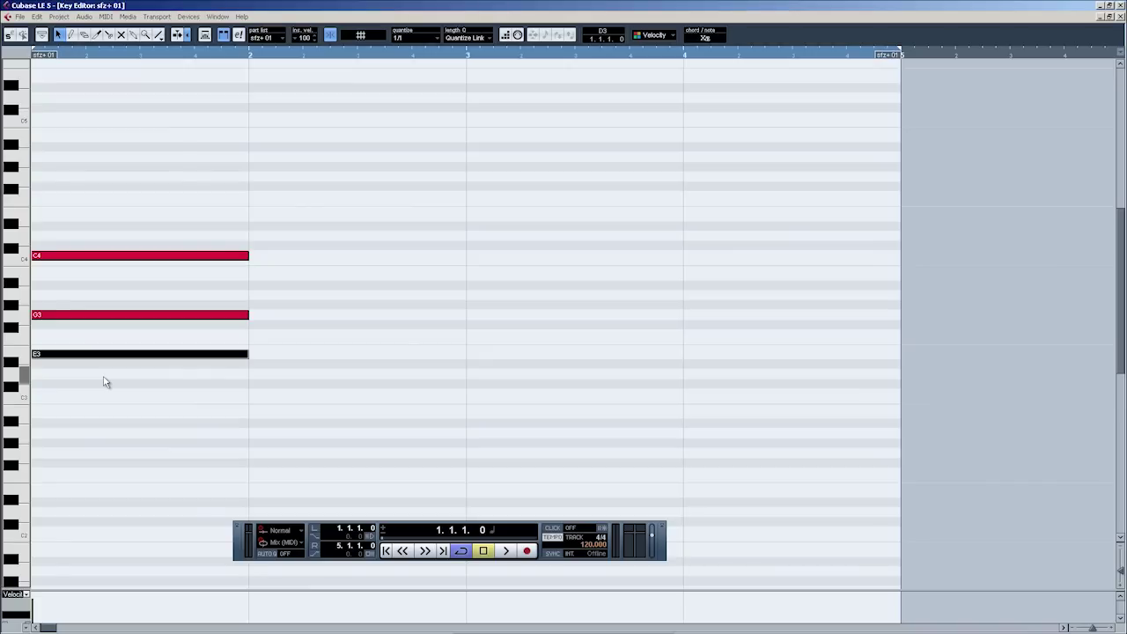
key("shift+Up")
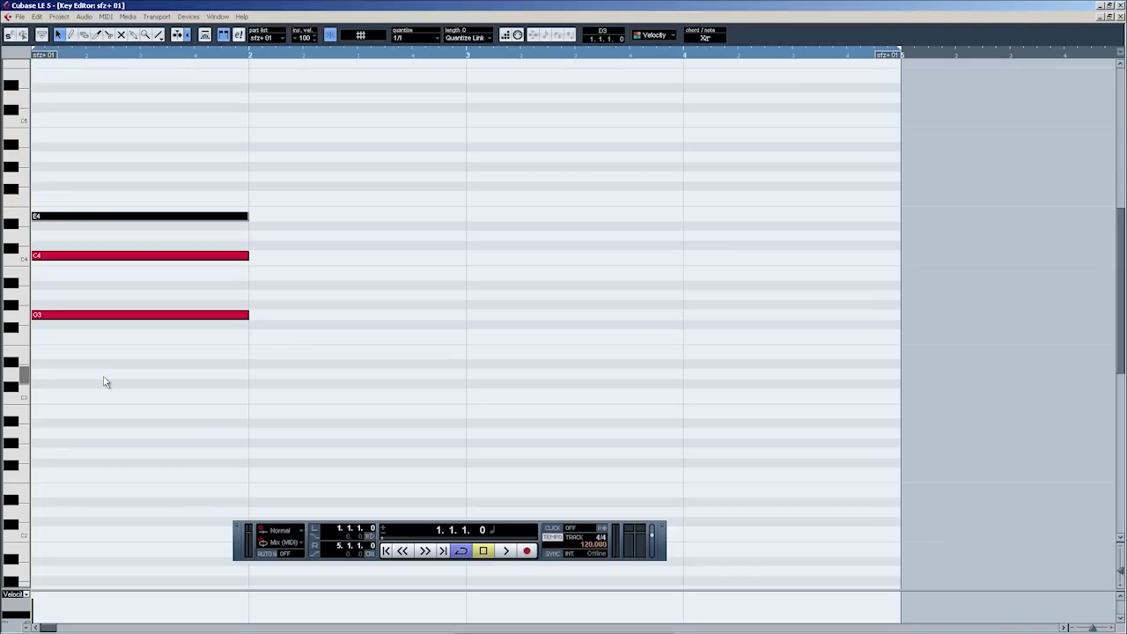
key("shift+Down")
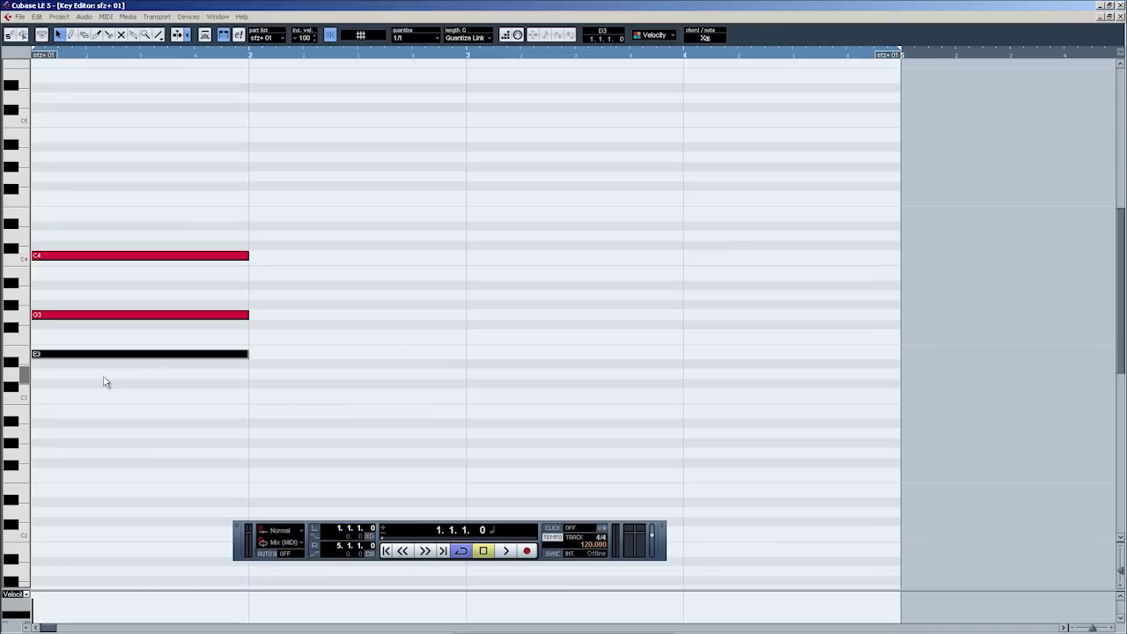
key("shift+Down")
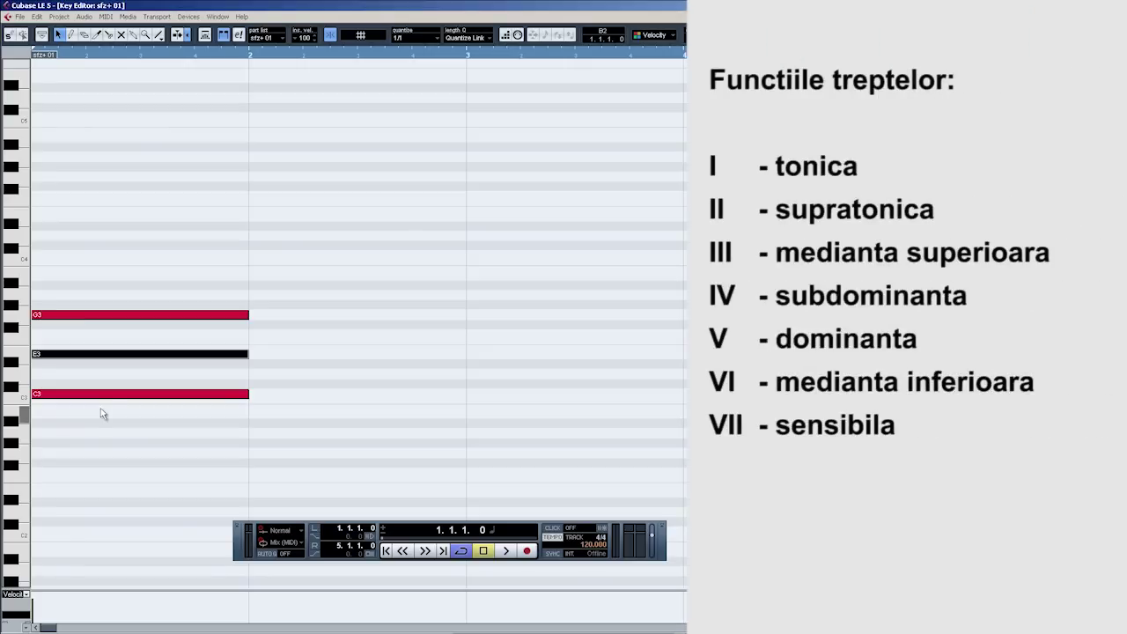
- Delete the E3 and G3 notes from the bar 1 chord, keeping only the root C3
left_click_drag(205, 327, 271, 287)
left_click(151, 353, "shift")
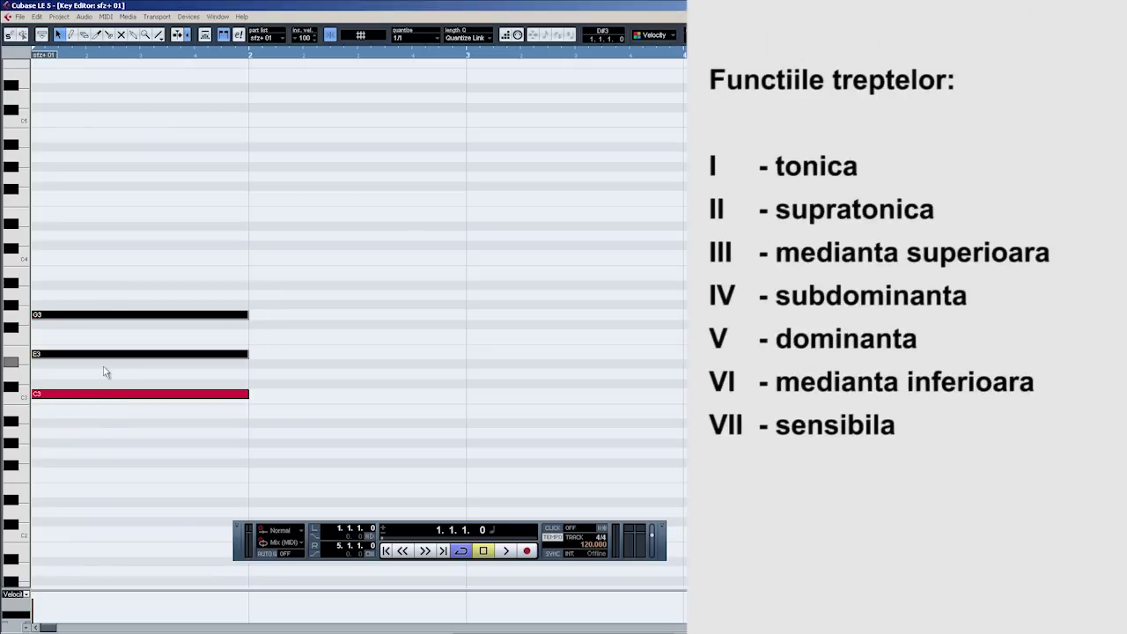
key("Delete")
- Move the single C3 note up the C major scale through D3, F3, G3 and A3 to B3
left_click(76, 395)
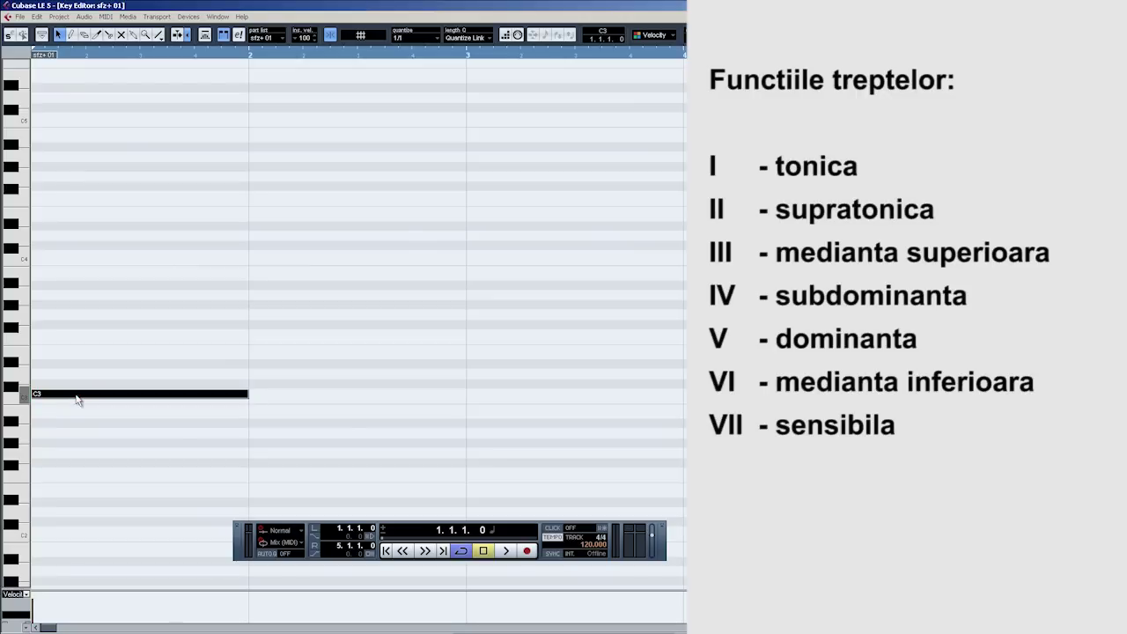
left_click_drag(84, 397, 85, 379)
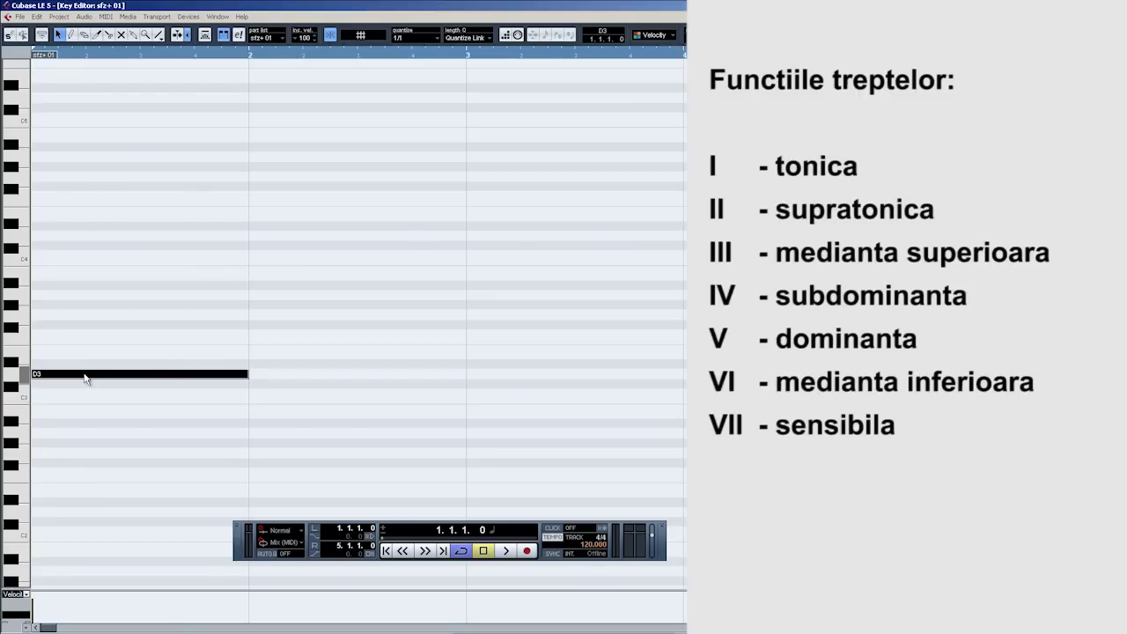
left_click_drag(79, 378, 76, 343)
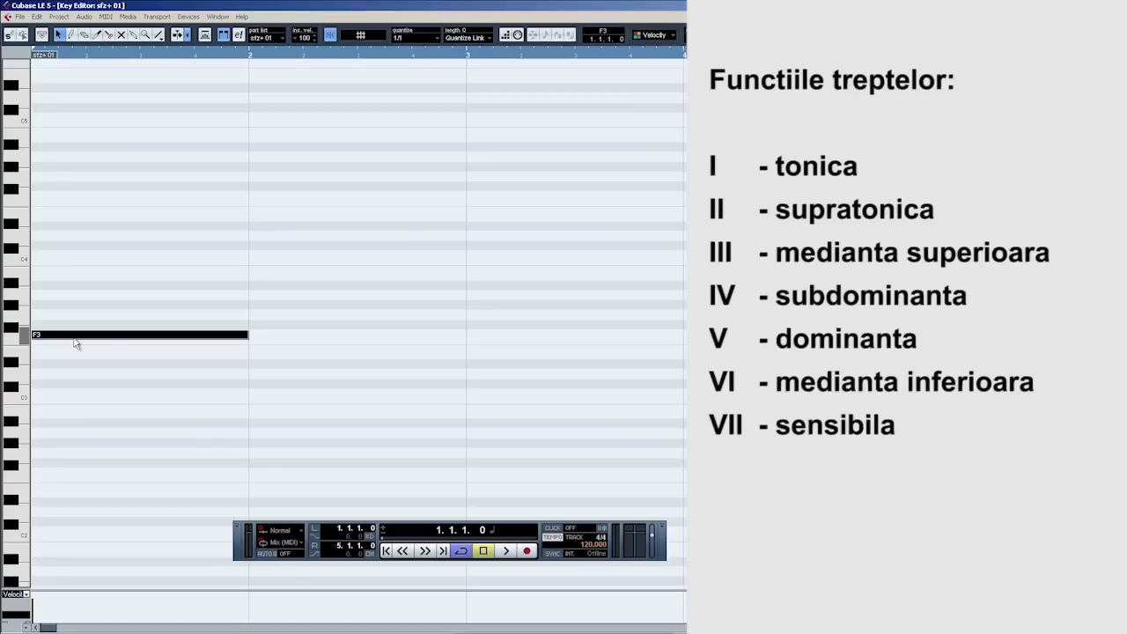
left_click_drag(76, 336, 76, 320)
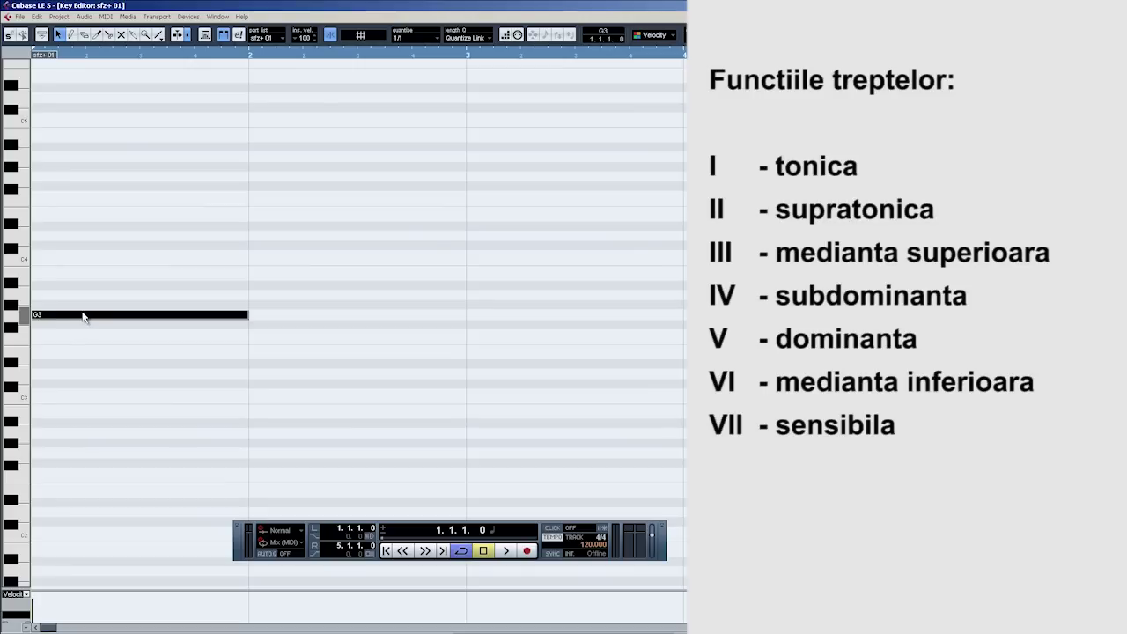
left_click_drag(83, 316, 84, 297)
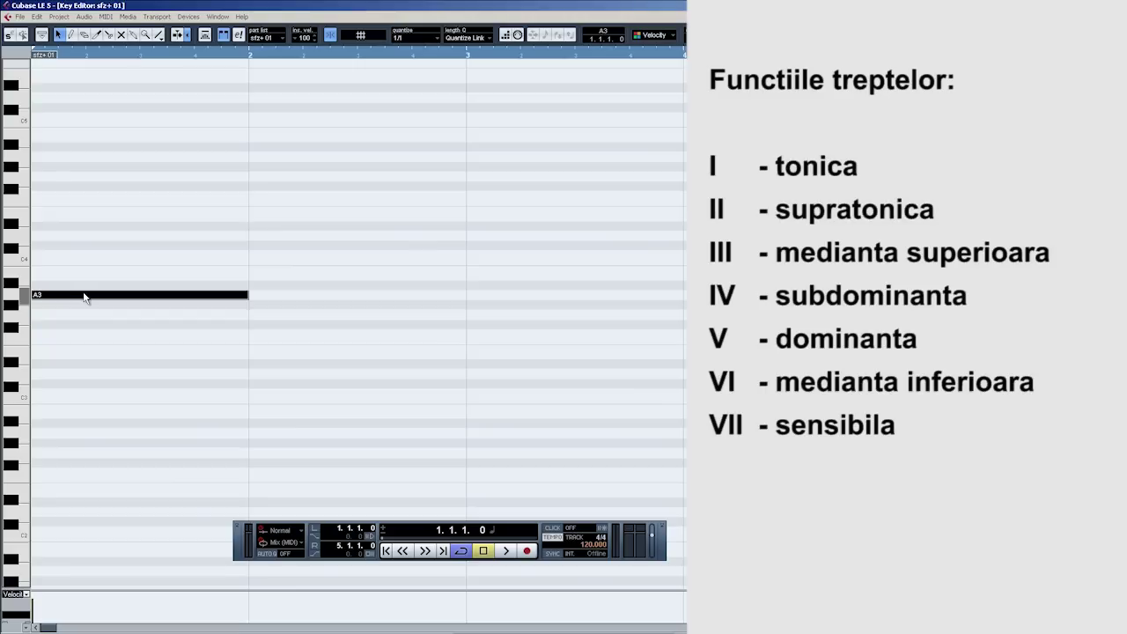
left_click_drag(85, 295, 84, 280)
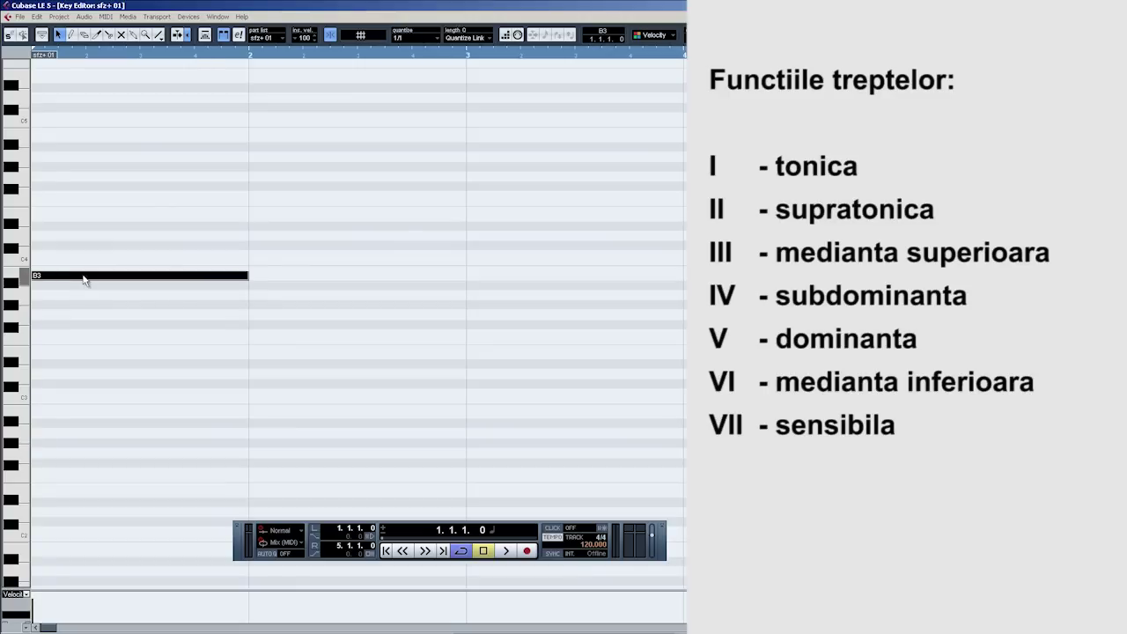
- Draw E3 and G3 above the C3 note in bar 1 to form a C major triad
left_click(72, 35)
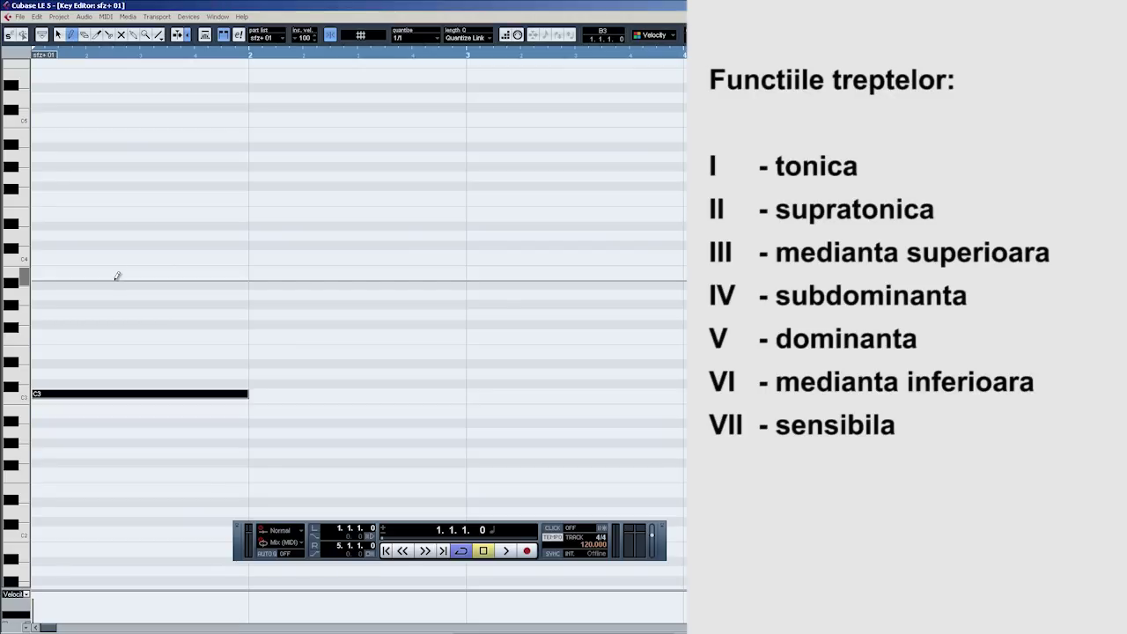
left_click(38, 353)
left_click(37, 314)
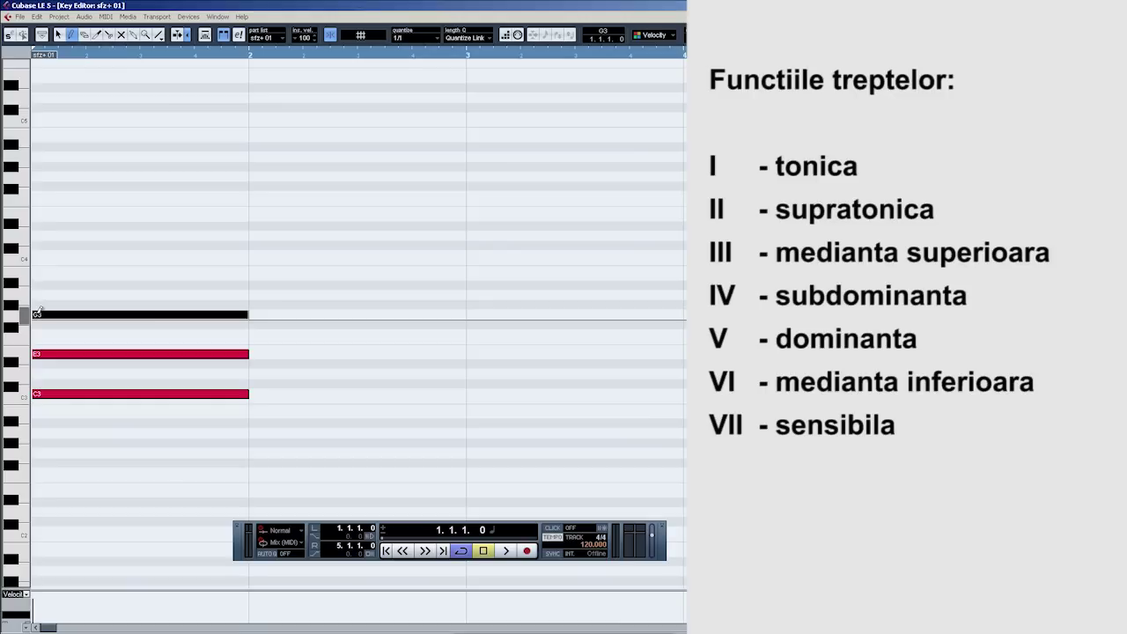
- Draw a C3, F3 and A3 chord filling bar 2 and a D3, G3 and B3 chord filling bar 3
left_click(257, 335)
left_click(257, 294)
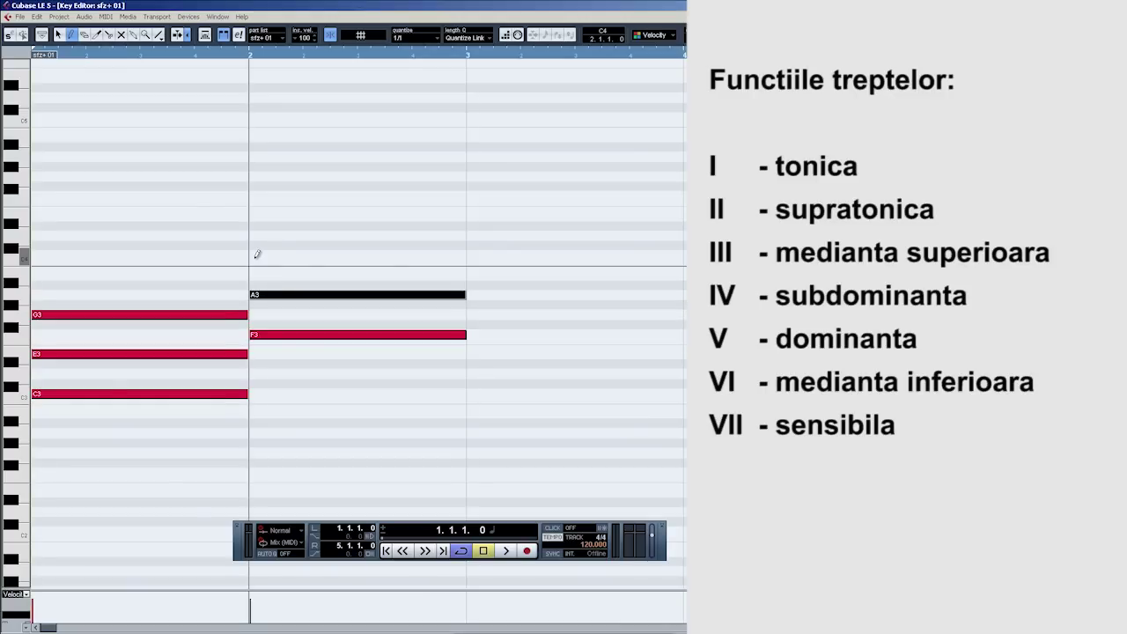
left_click(257, 393)
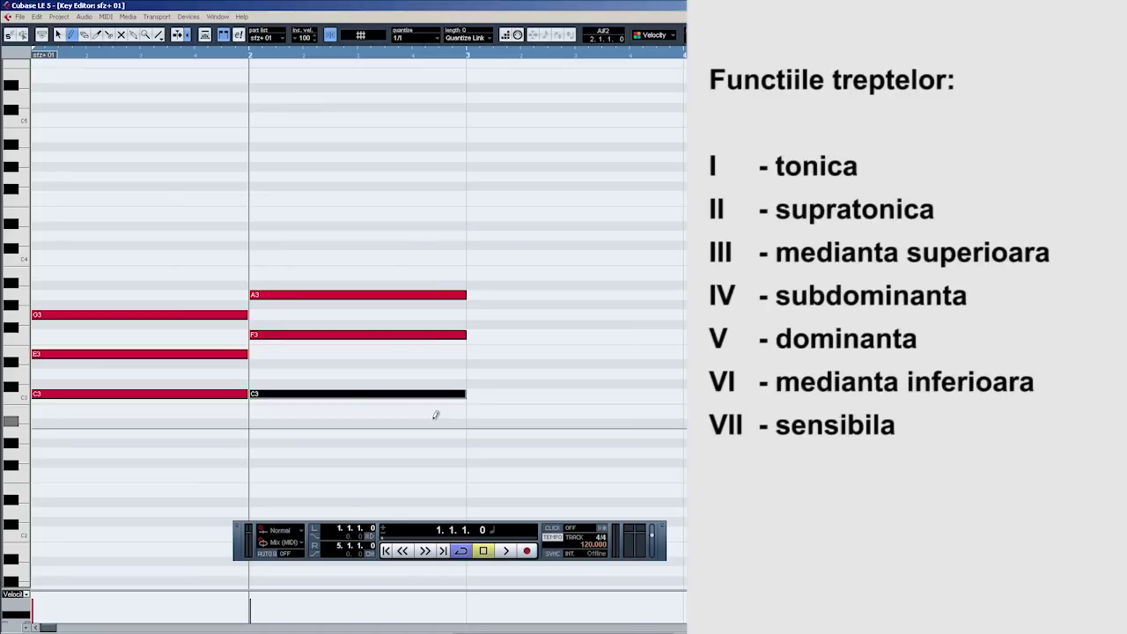
left_click(477, 313)
left_click(473, 276)
left_click(473, 373)
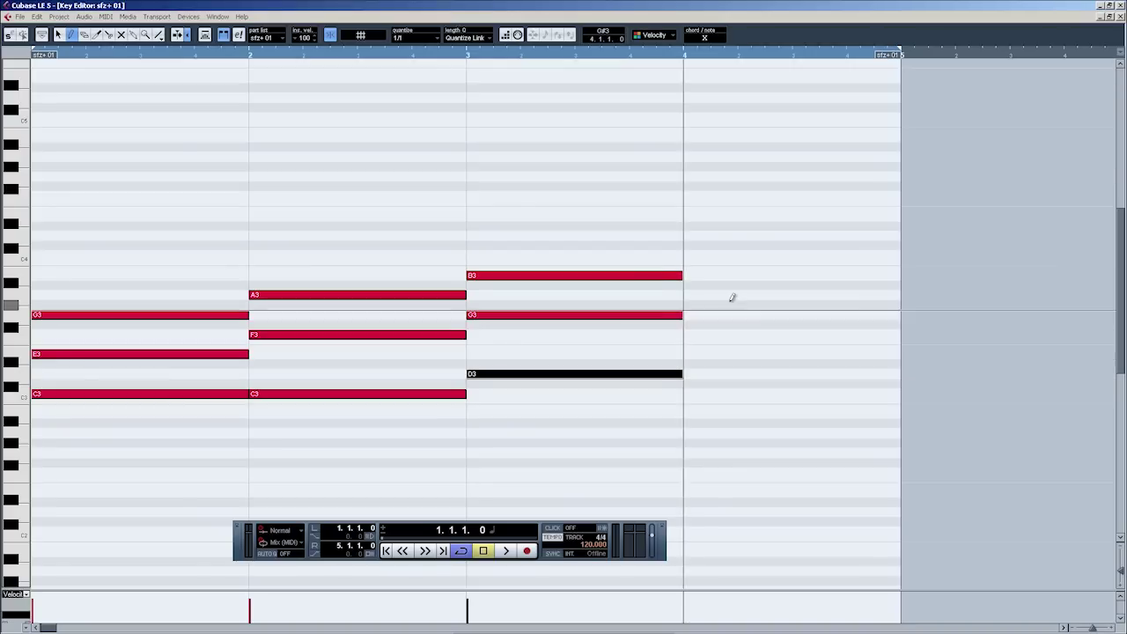
- Draw a C3, E3 and A3 chord filling bar 4, and play the four-chord progression
left_click(687, 293)
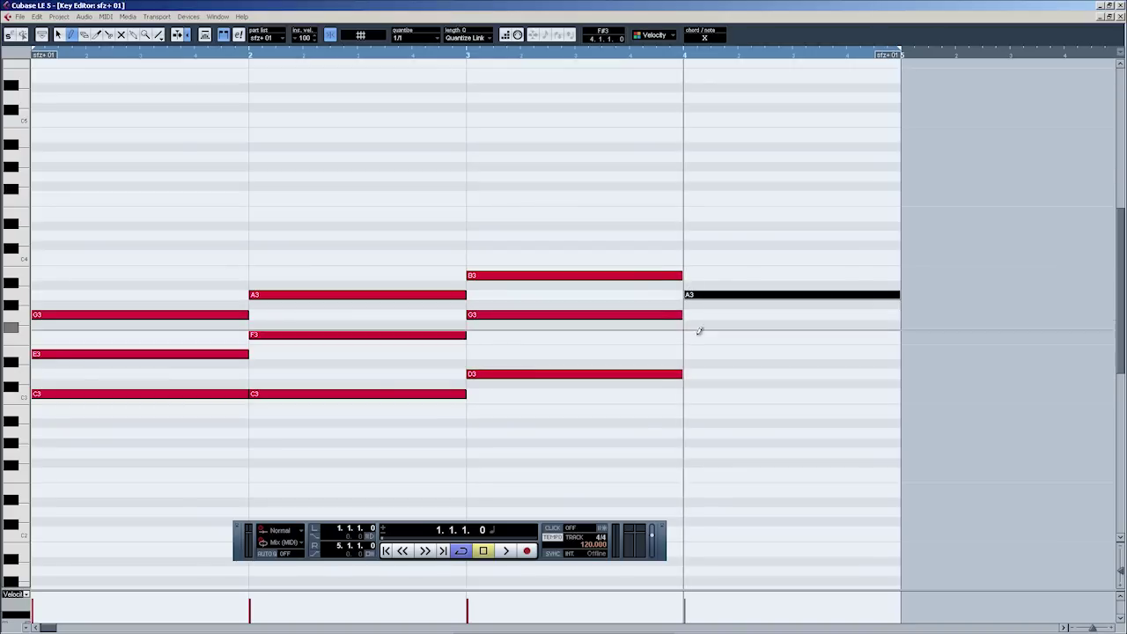
left_click(687, 393)
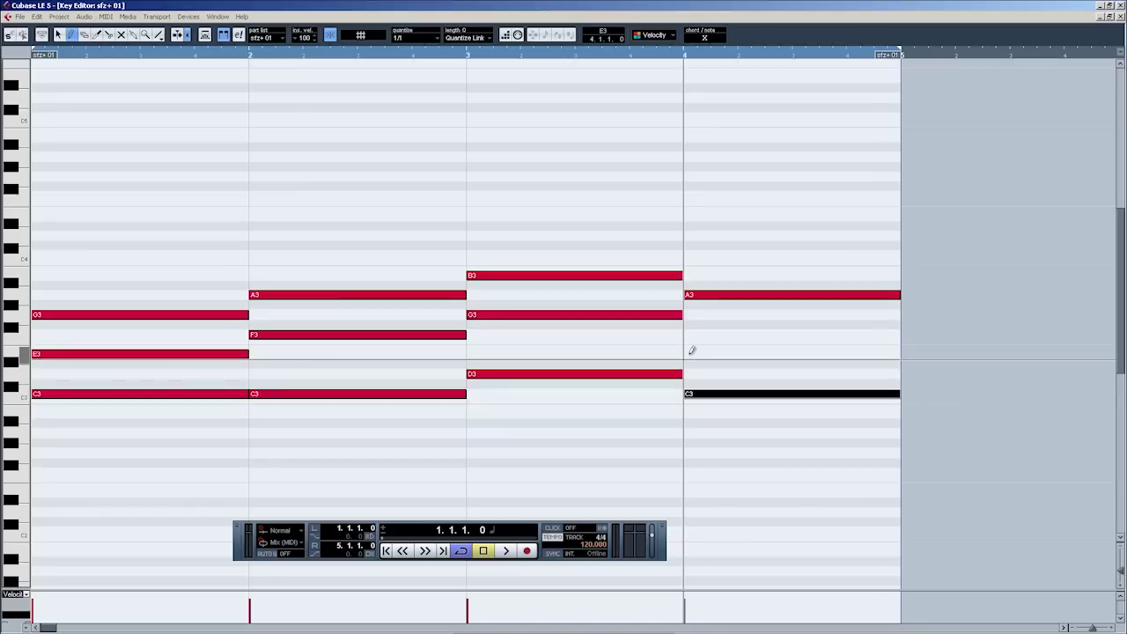
left_click(696, 353)
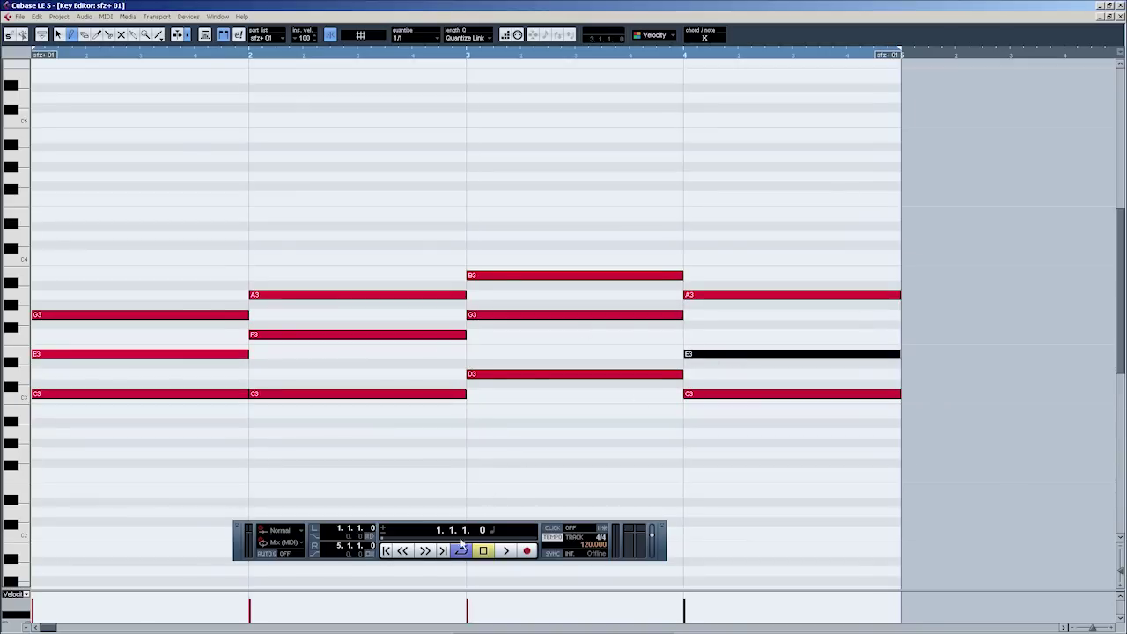
key("space")
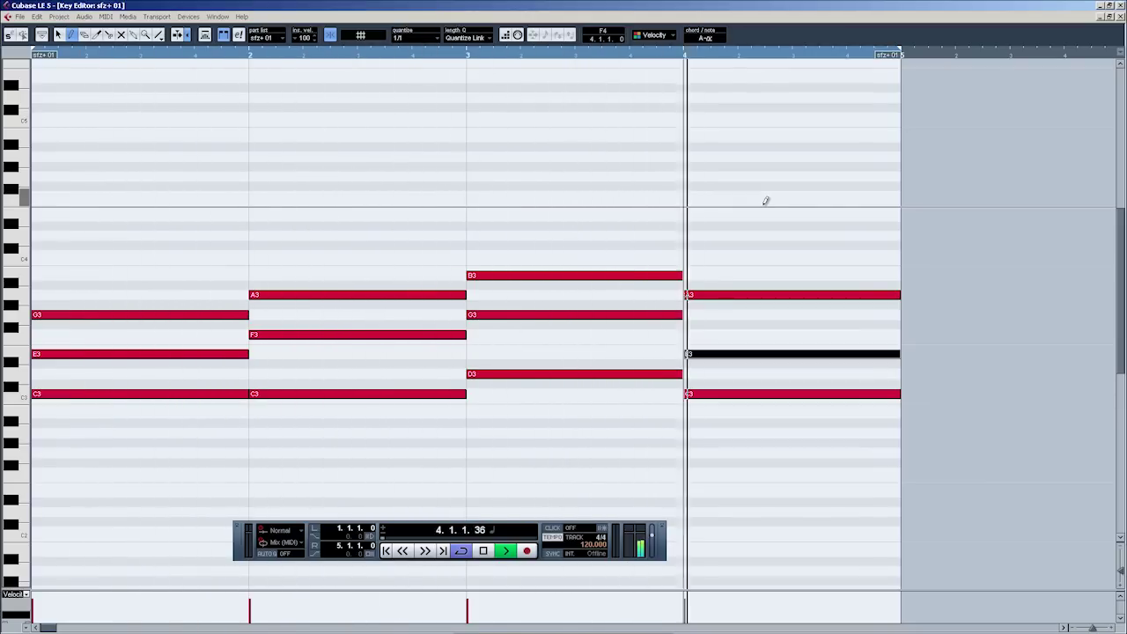
key("space")
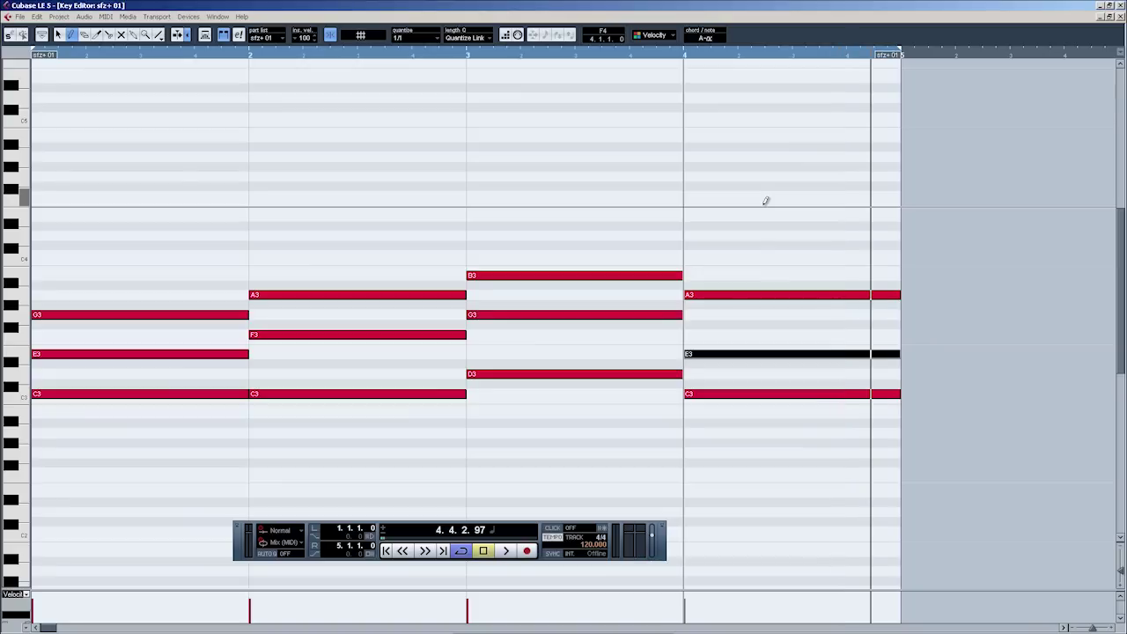
- Swap the bar 2 and bar 4 chords, putting C3, E3, A3 in bar 2 and C3, F3, A3 in bar 4, and play from the start
left_click(59, 35)
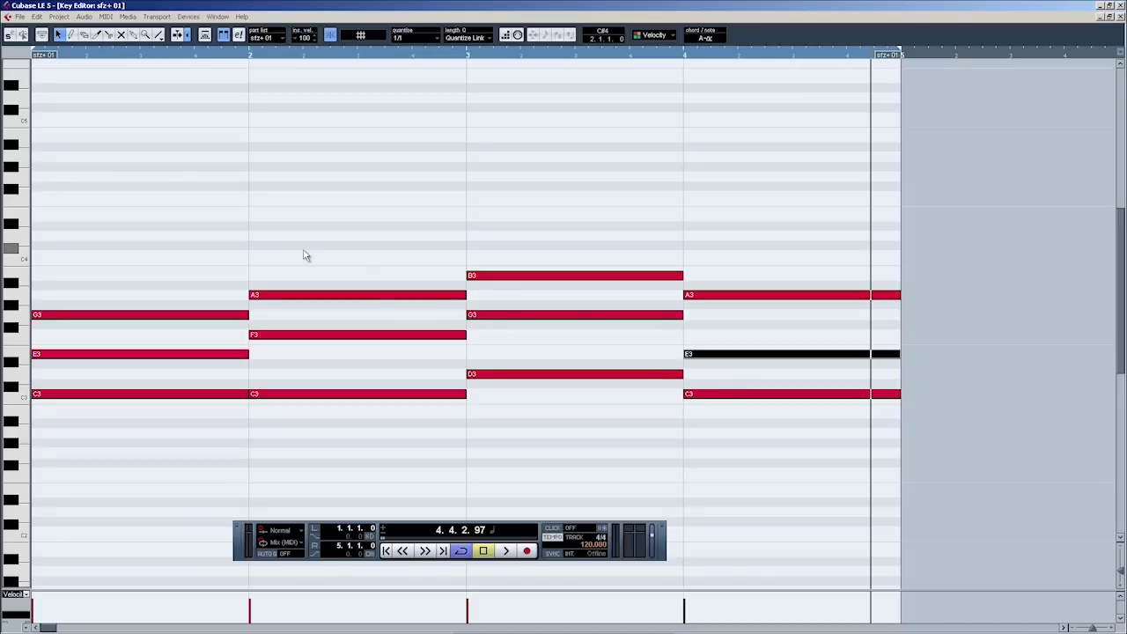
left_click_drag(305, 252, 355, 429)
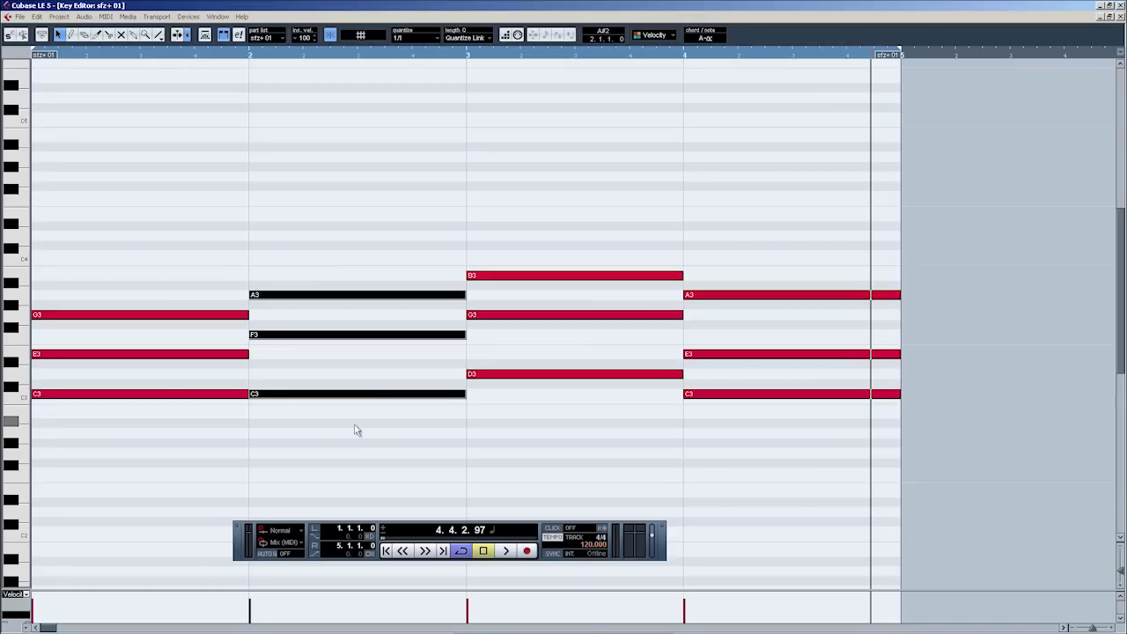
key("Delete")
left_click_drag(725, 254, 354, 396)
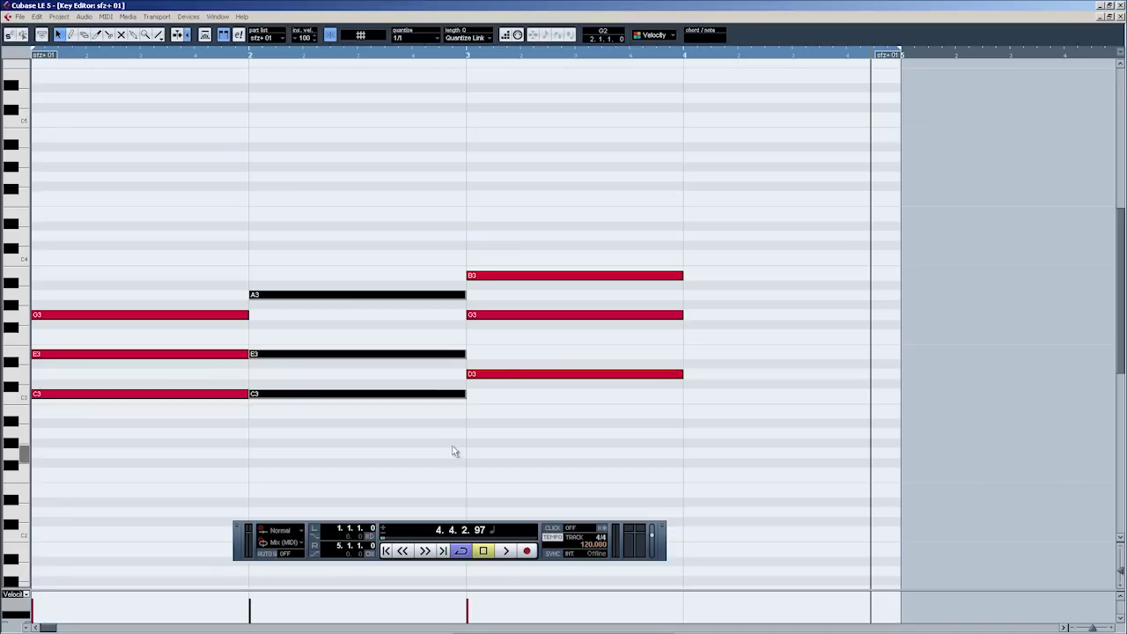
left_click(687, 54)
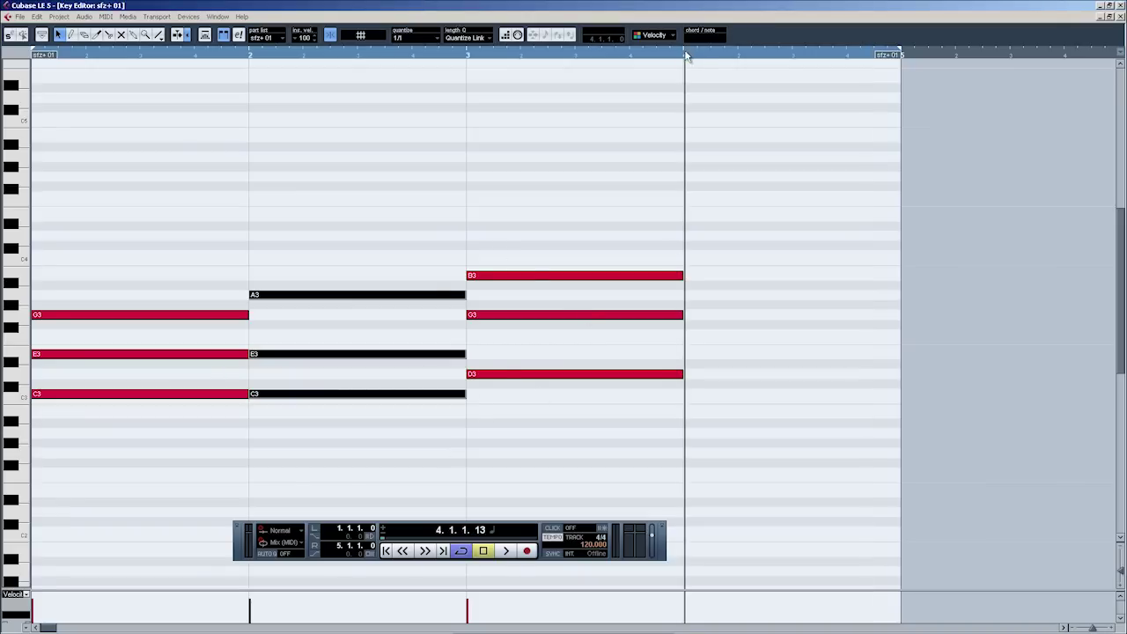
left_click(385, 551)
key("space")
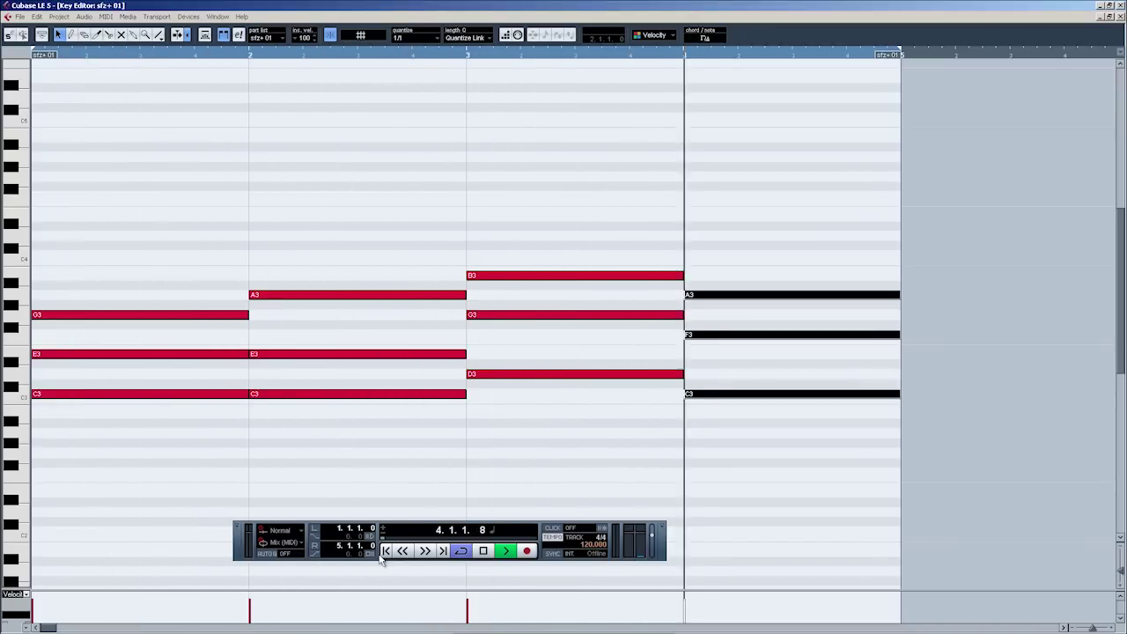
key("space")
- Swap the bar 2 and bar 3 chords, putting D3, G3, B3 in bar 2 and C3, E3, A3 in bar 3, and play from the start
left_click_drag(307, 255, 353, 428)
key("Delete")
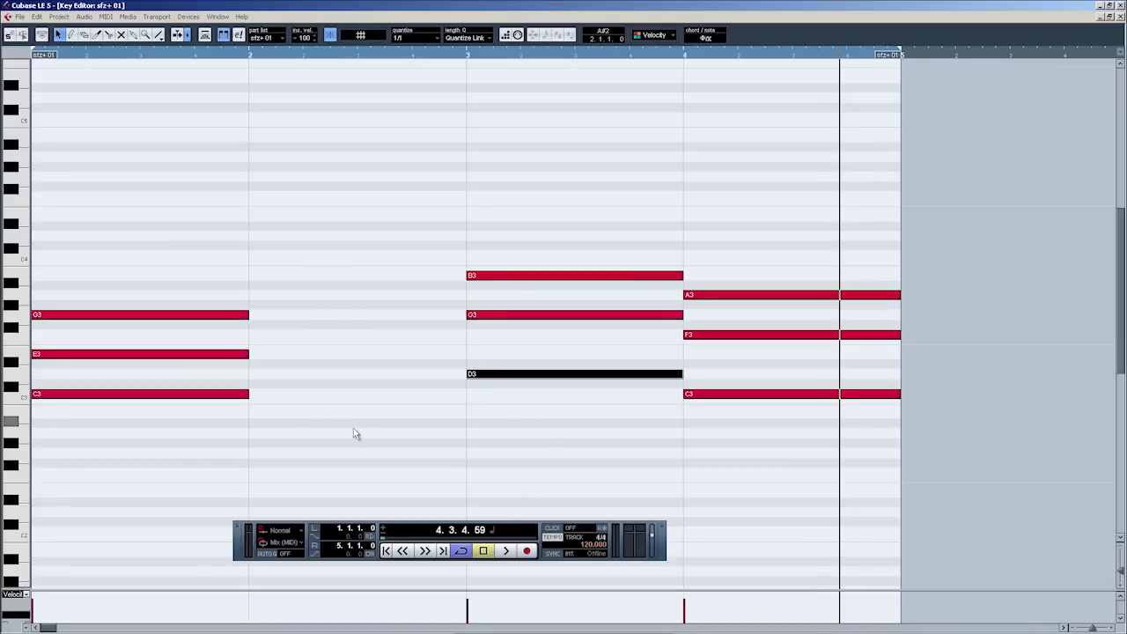
left_click_drag(440, 224, 320, 376)
left_click(465, 56)
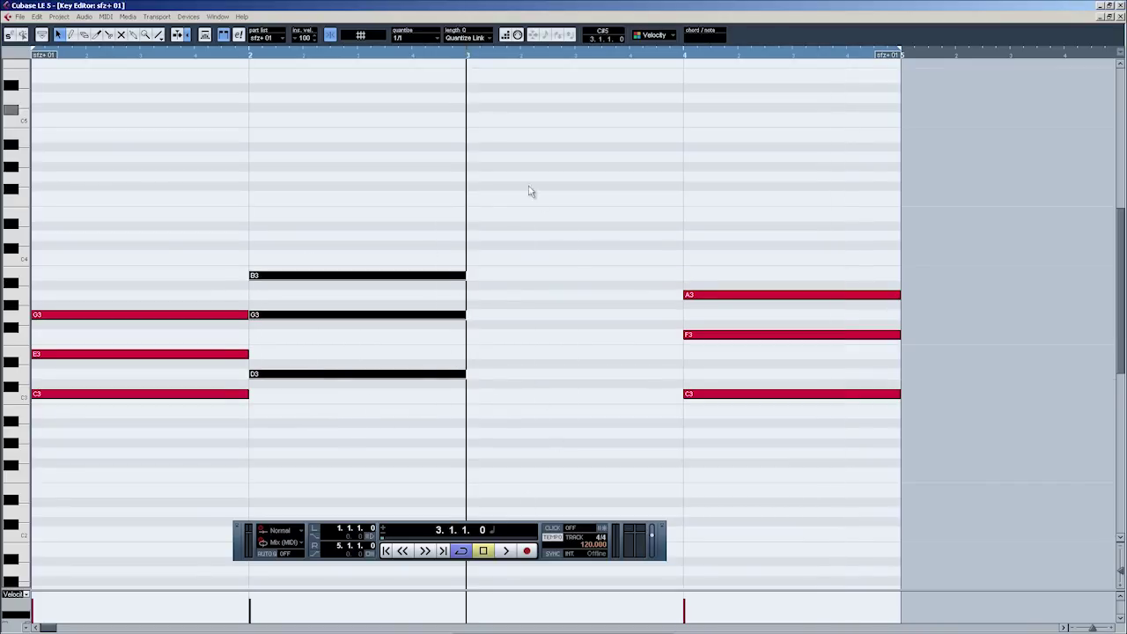
key("ctrl+v")
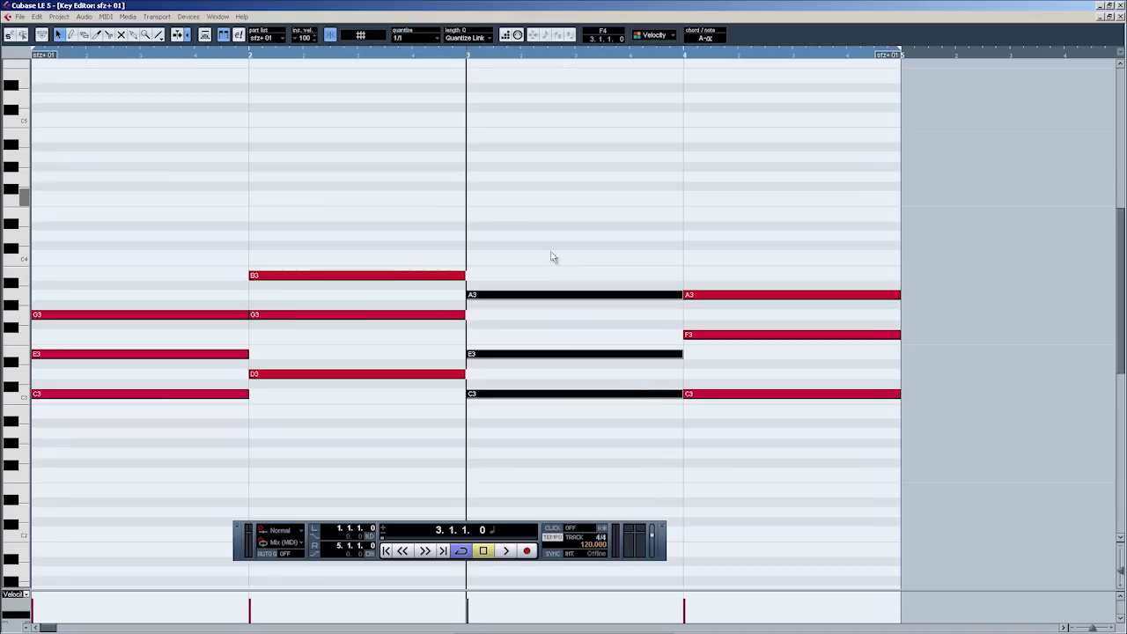
left_click(387, 550)
key("space")
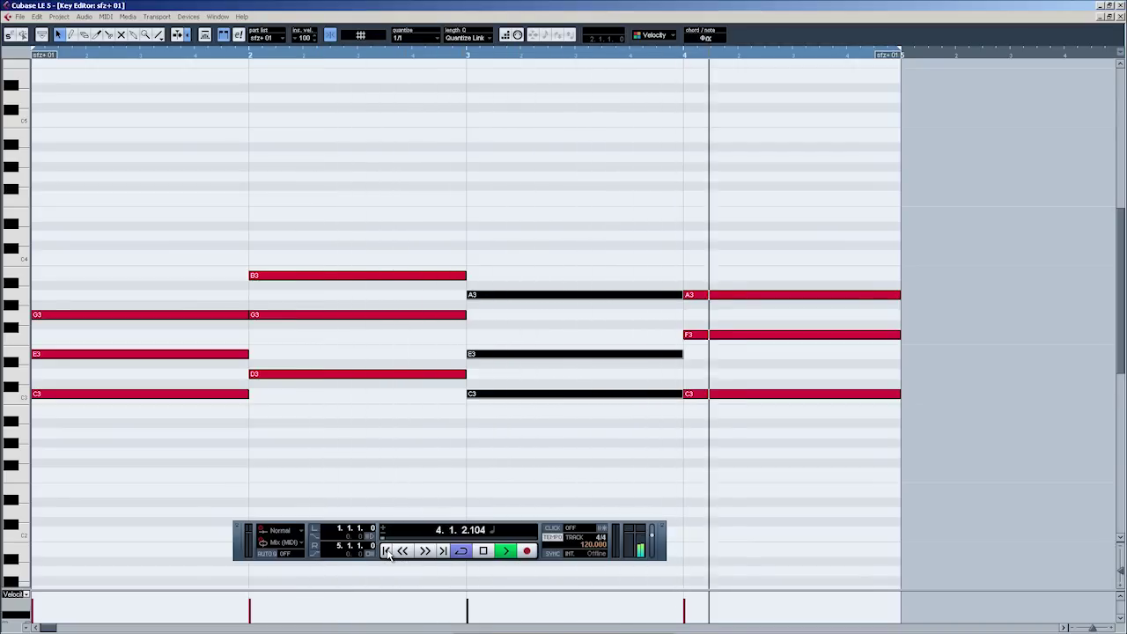
key("space")
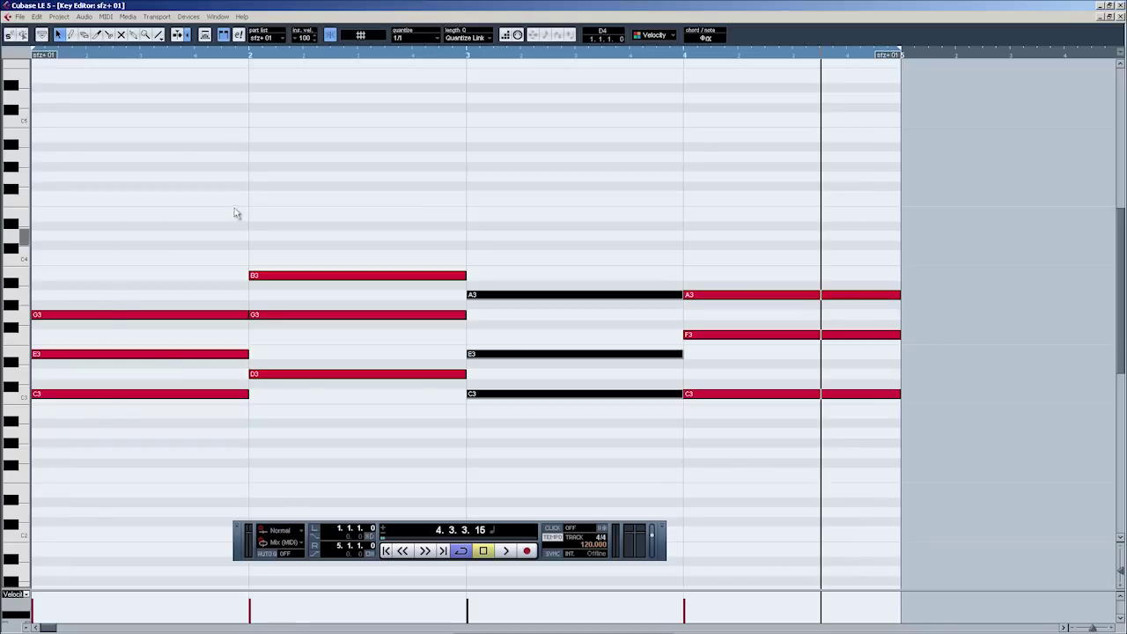
- Spread the bar 1 chord by transposing G3 up an octave to G4 and E3 down an octave to E2
left_click_drag(83, 288, 110, 341)
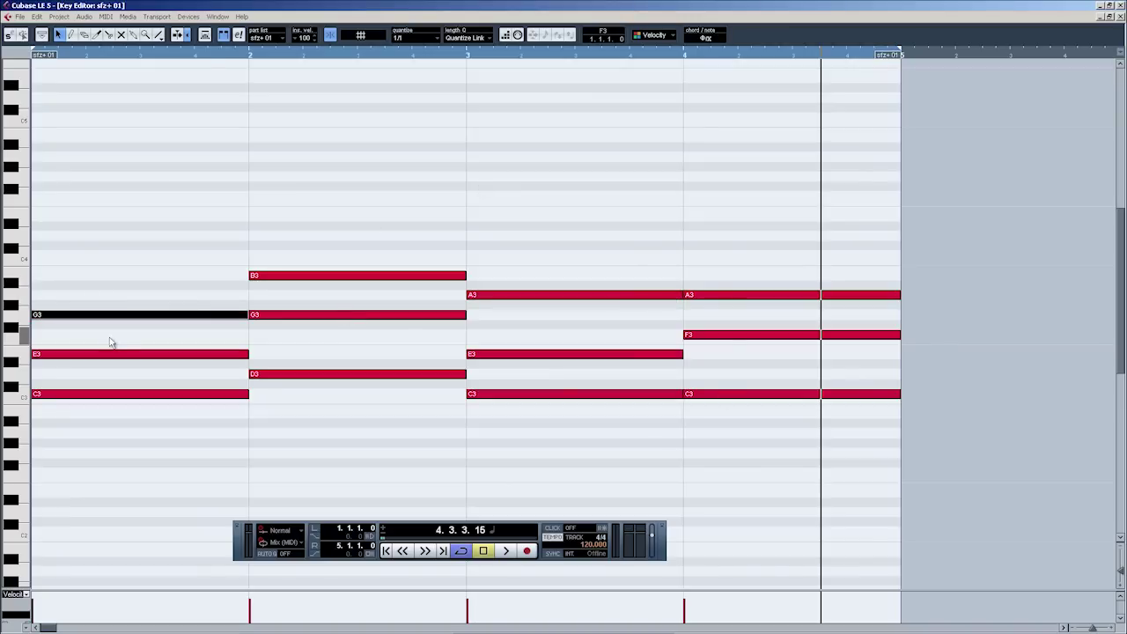
key("shift+Up")
scroll(107, 370, "up", 2)
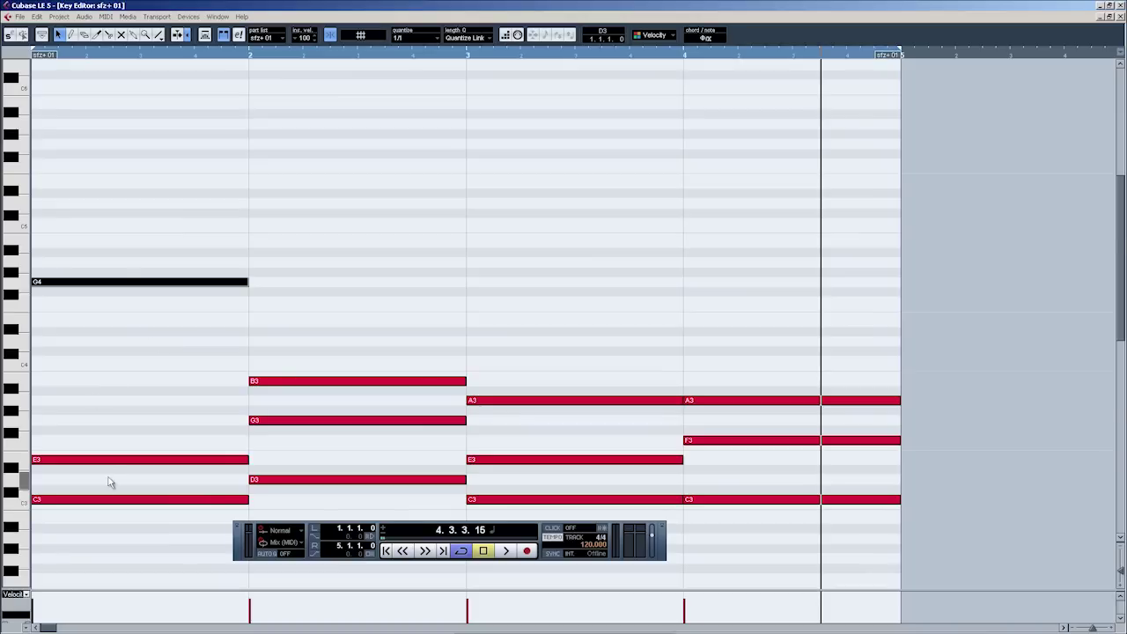
scroll(111, 478, "down", 4)
left_click_drag(77, 219, 103, 266)
key("shift+Down")
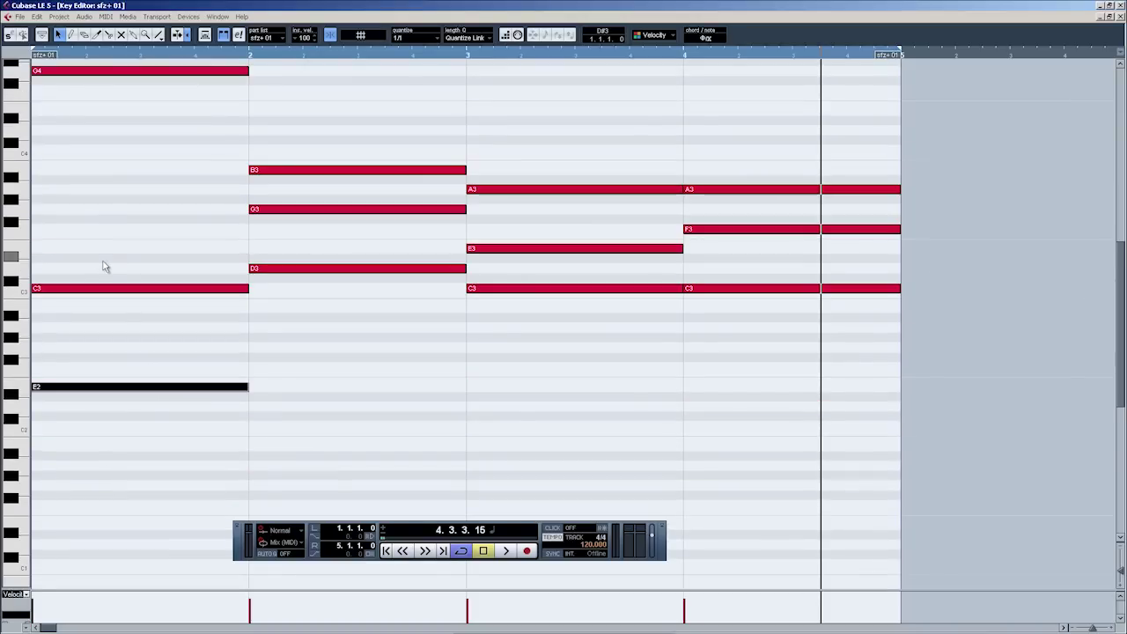
- Spread the bar 2 chord by transposing B3 down an octave to B2, D3 down to D2 and G3 up to G4
left_click_drag(264, 138, 299, 183)
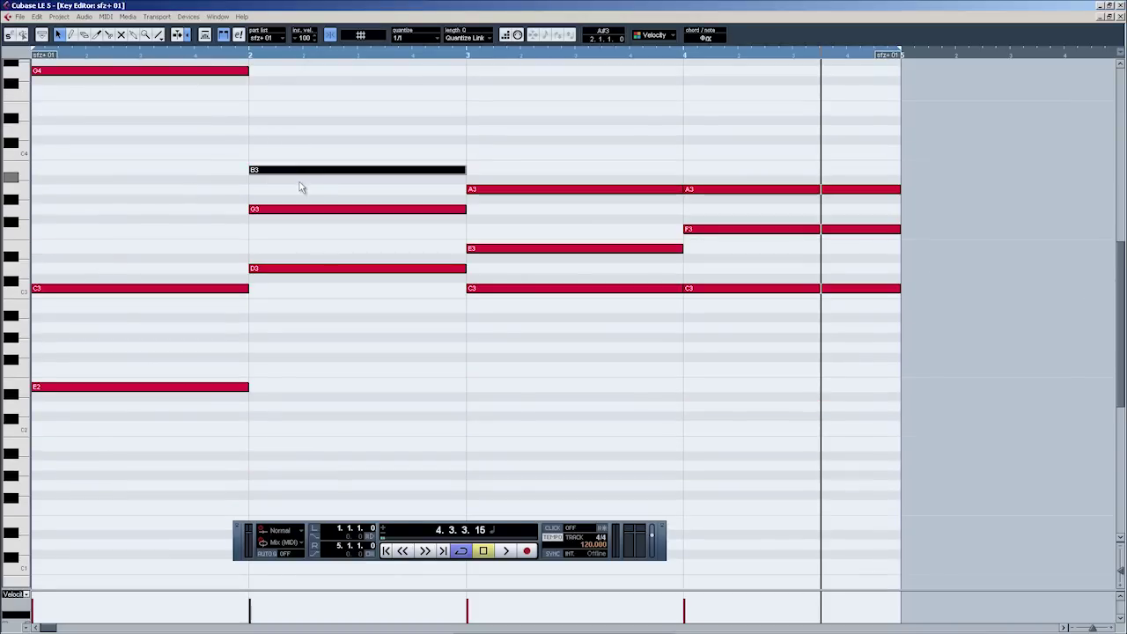
key("shift+Down")
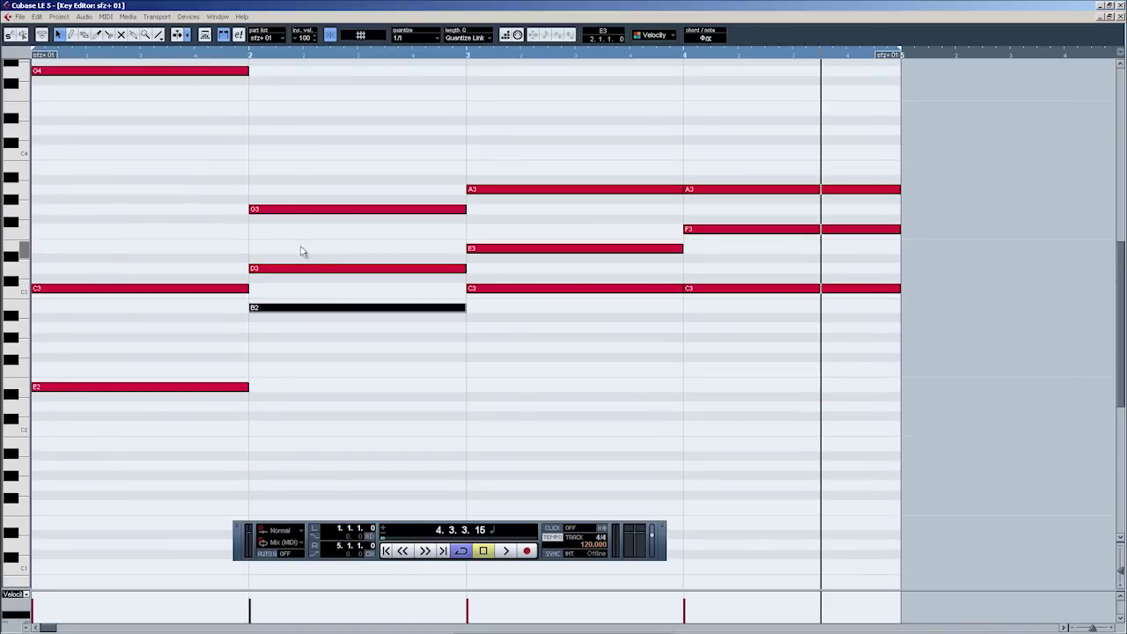
left_click_drag(302, 249, 326, 283)
key("shift+Down")
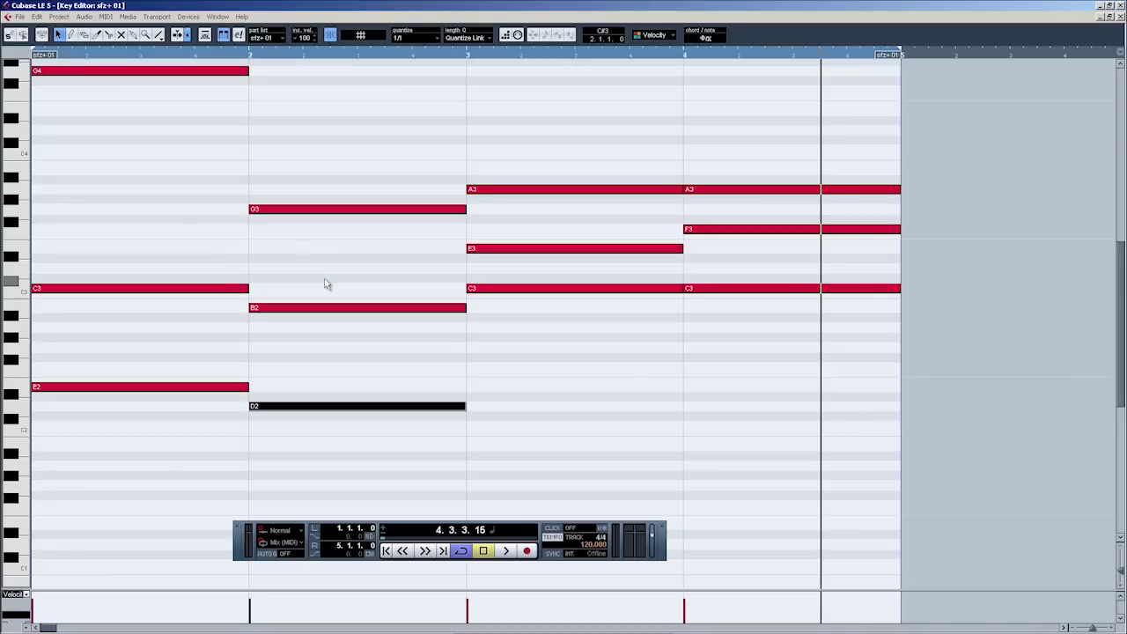
left_click_drag(296, 195, 323, 235)
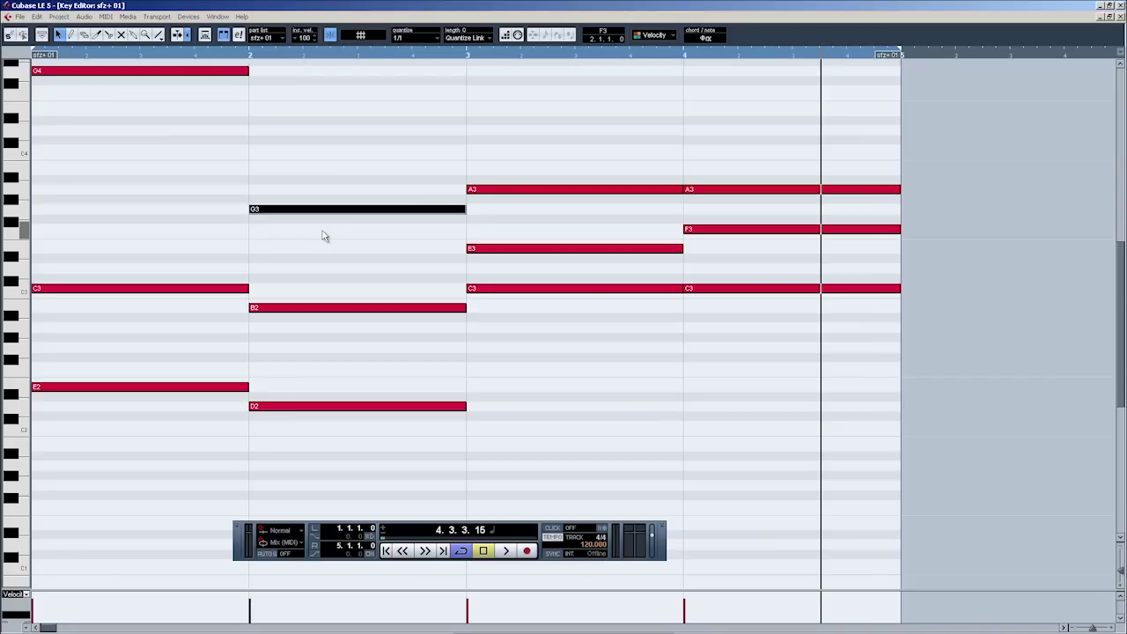
key("shift+Up")
- Spread the bar 3 chord by transposing A3 up an octave to A4 and C3 down an octave to C2
left_click_drag(493, 159, 536, 224)
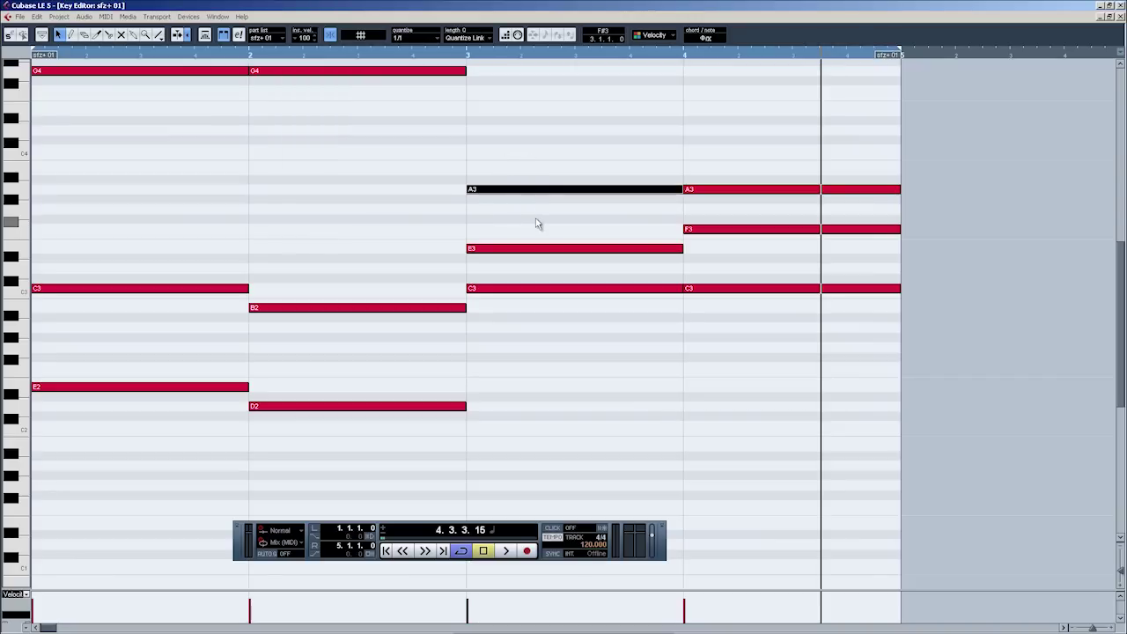
key("shift+Up")
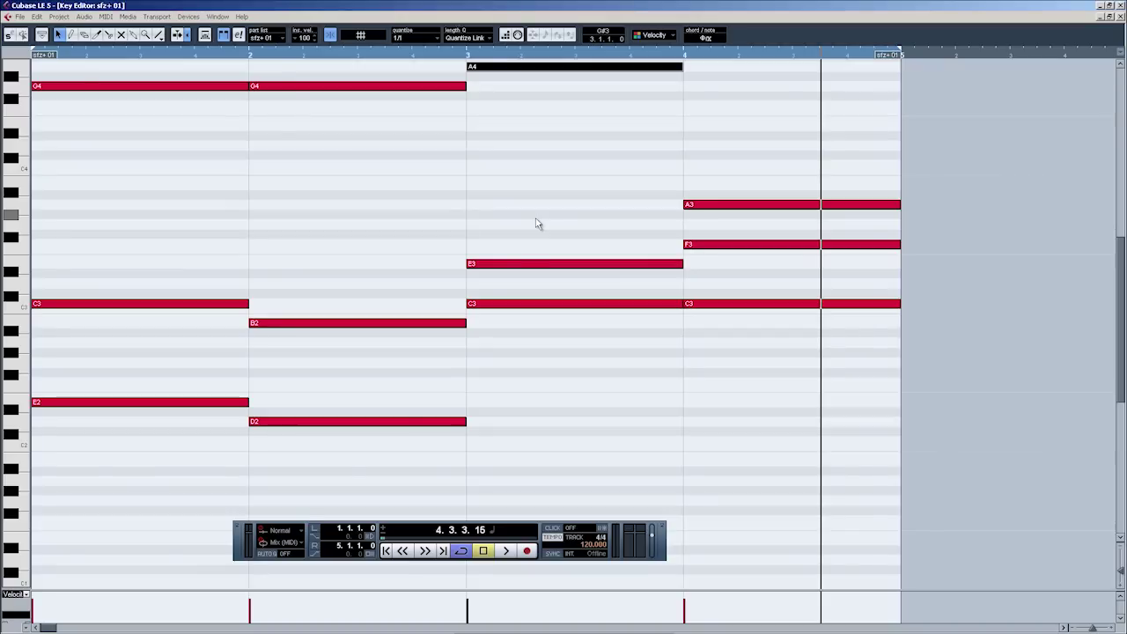
left_click_drag(516, 294, 536, 323)
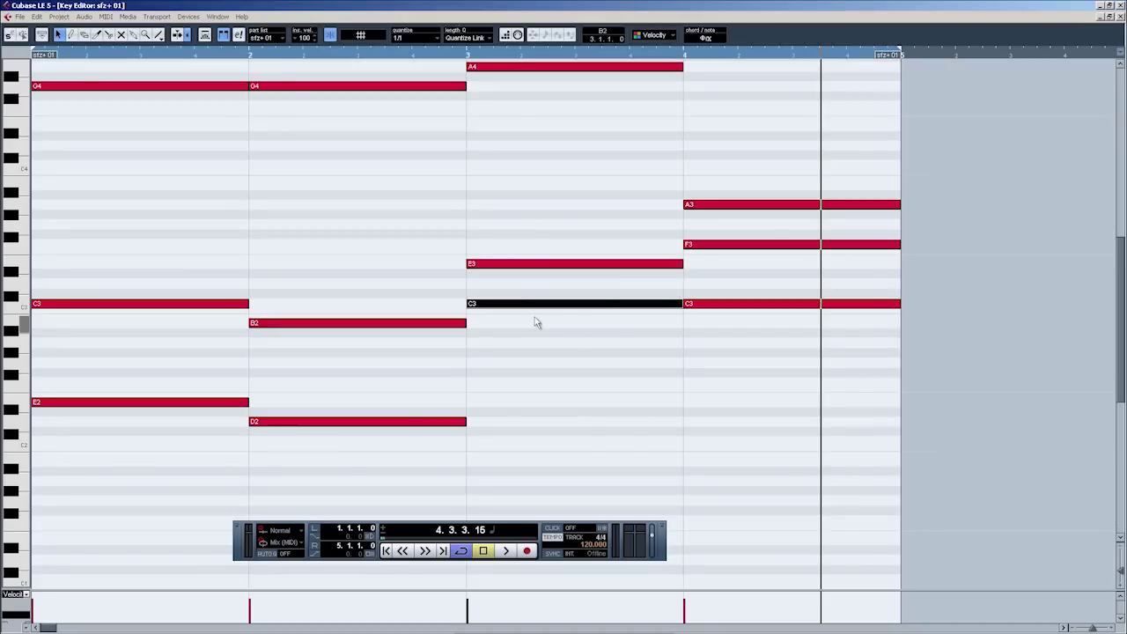
key("shift+Down")
- Spread the bar 4 chord by transposing A3 up an octave to A4 and C3 down an octave to C2
left_click_drag(724, 174, 751, 213)
key("shift+Up")
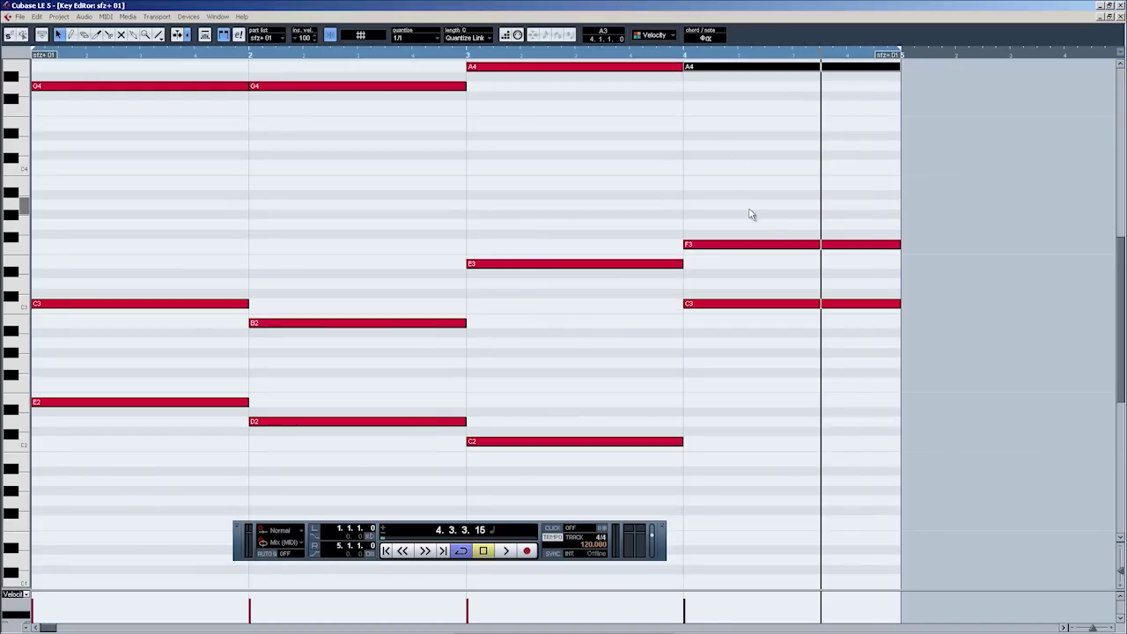
left_click_drag(734, 281, 754, 340)
key("shift+Down")
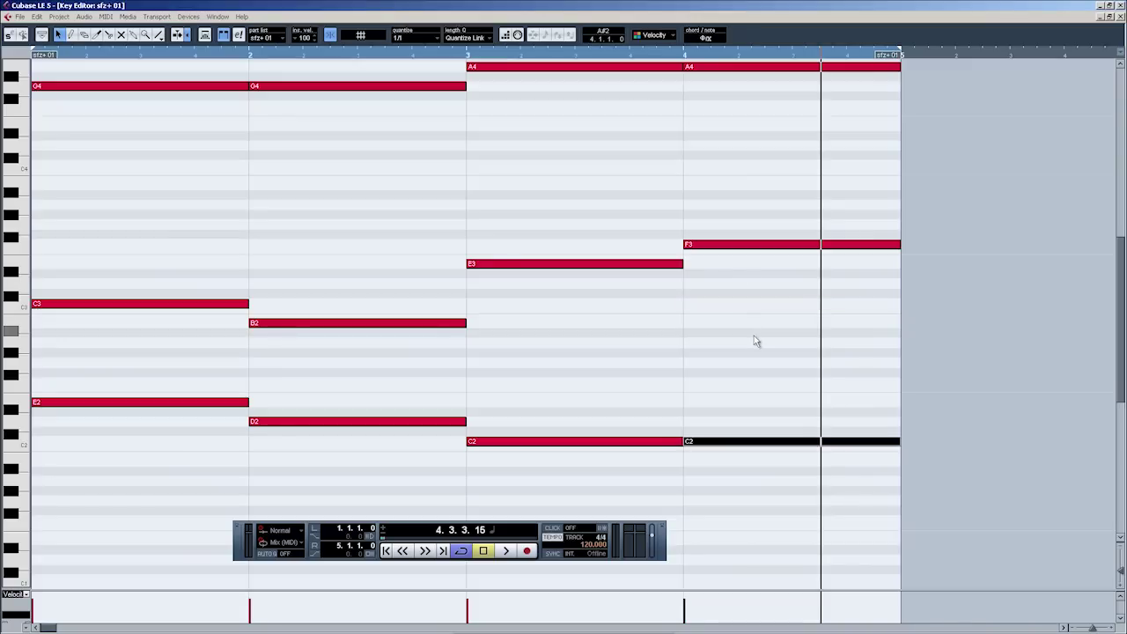
- Return the playhead to the start and open the sfz+ 01 part in the score editor
left_click(386, 551)
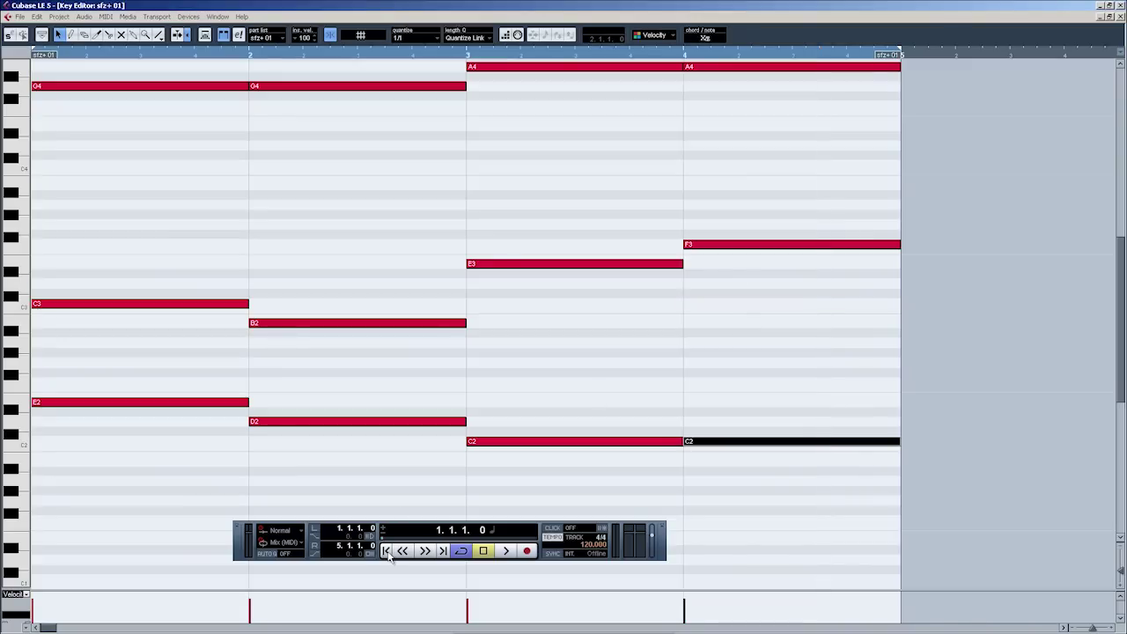
left_click(1119, 17)
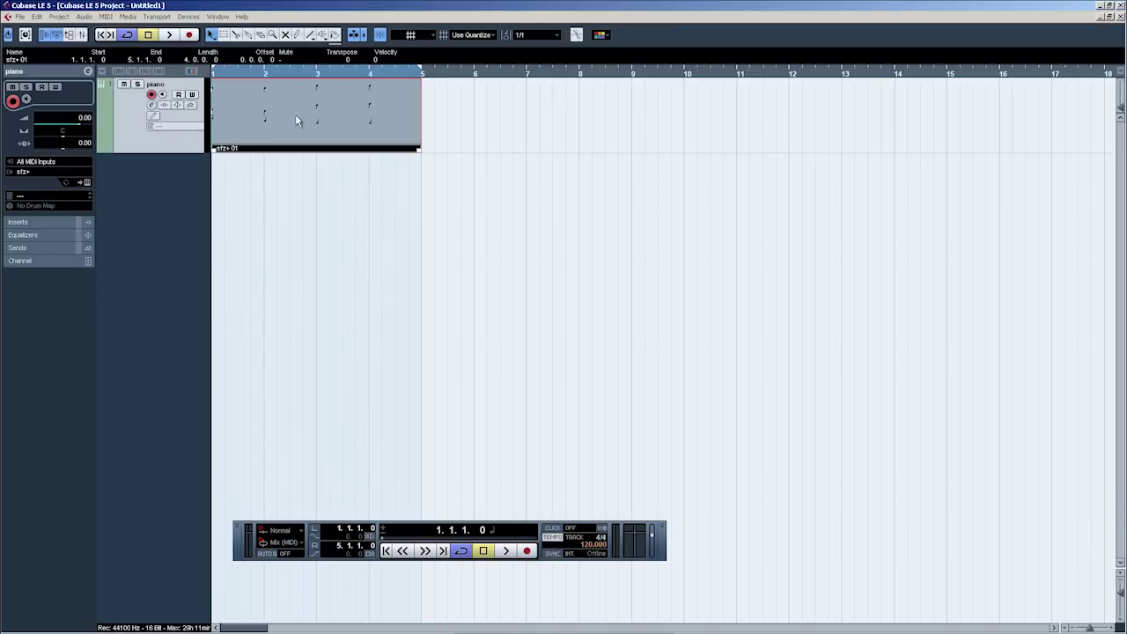
key("ctrl+r")
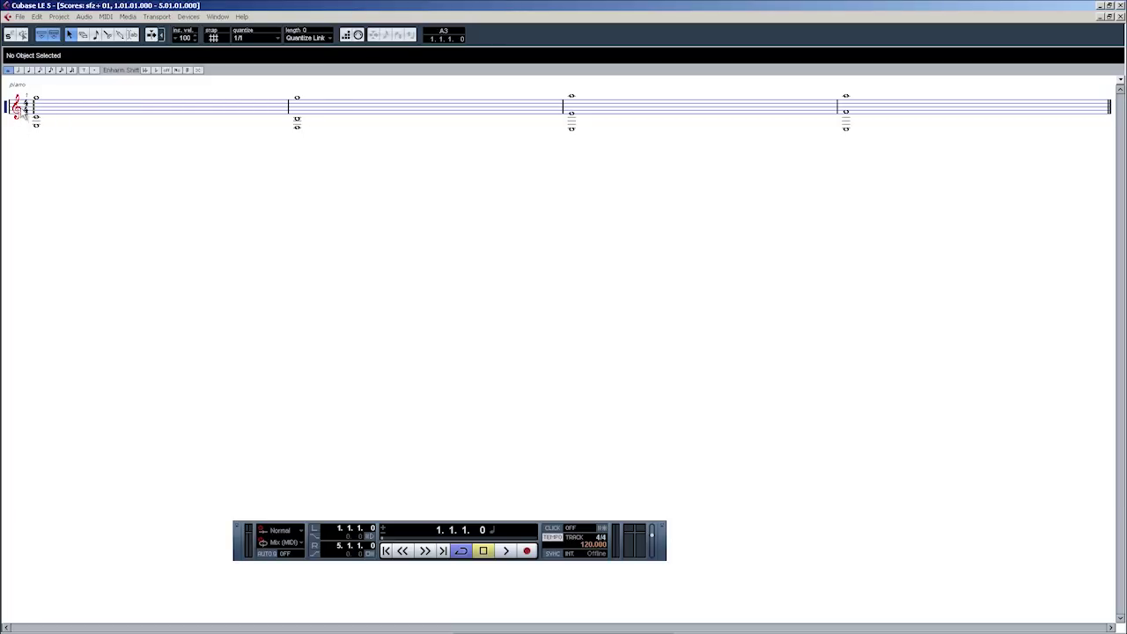
- Apply staff settings with Split staff mode, split point C3 and Auto Clef, and close the settings
left_click(105, 17)
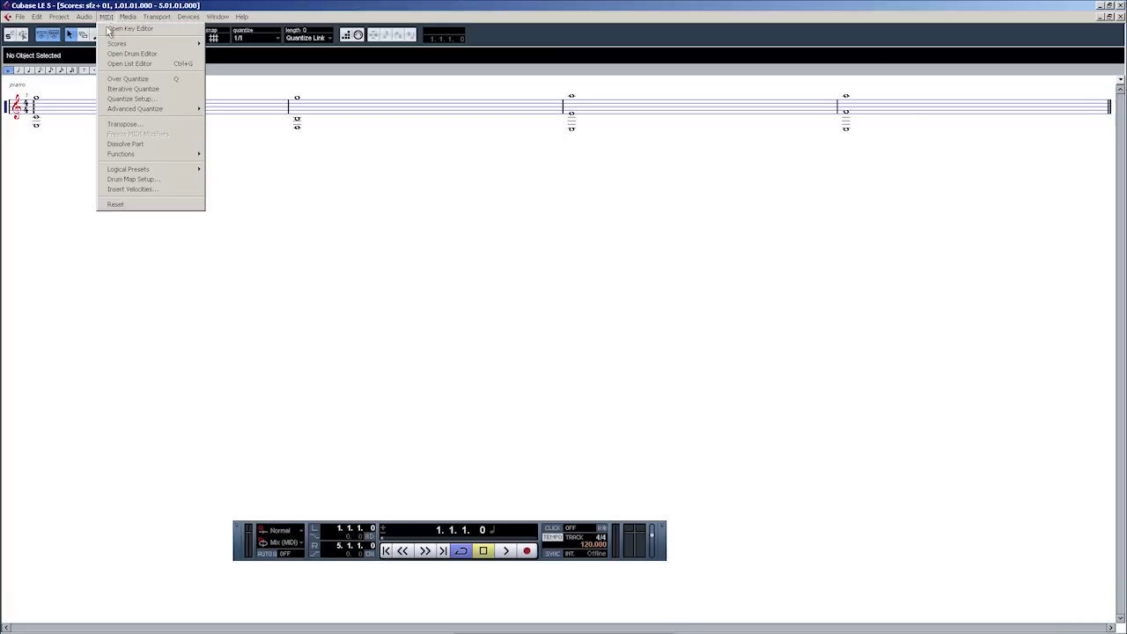
mouse_move(147, 44)
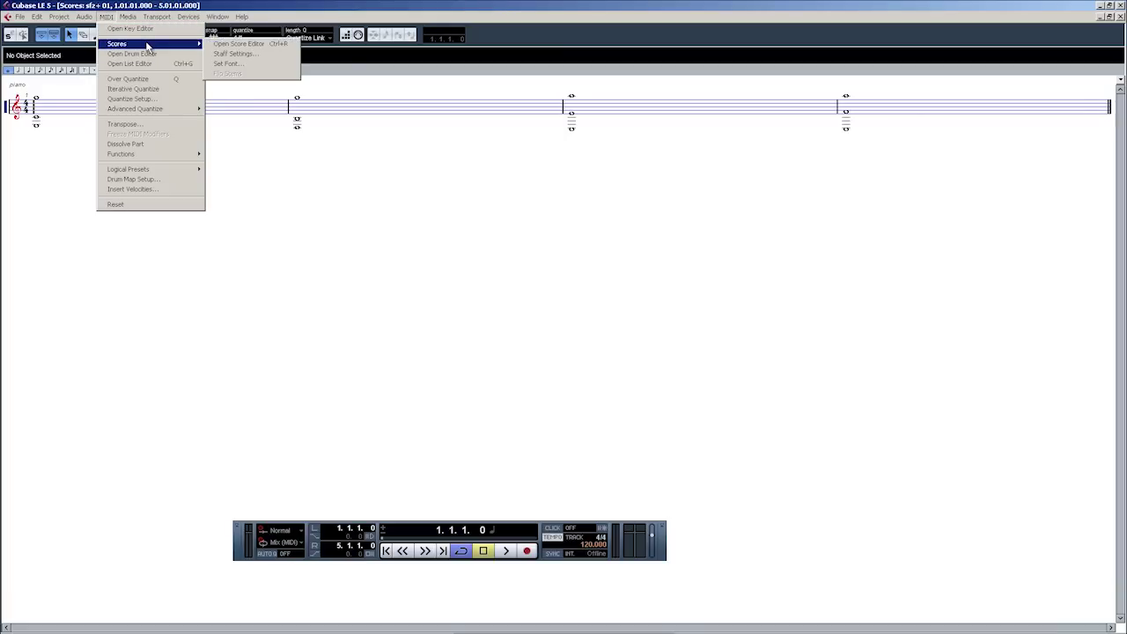
left_click(252, 56)
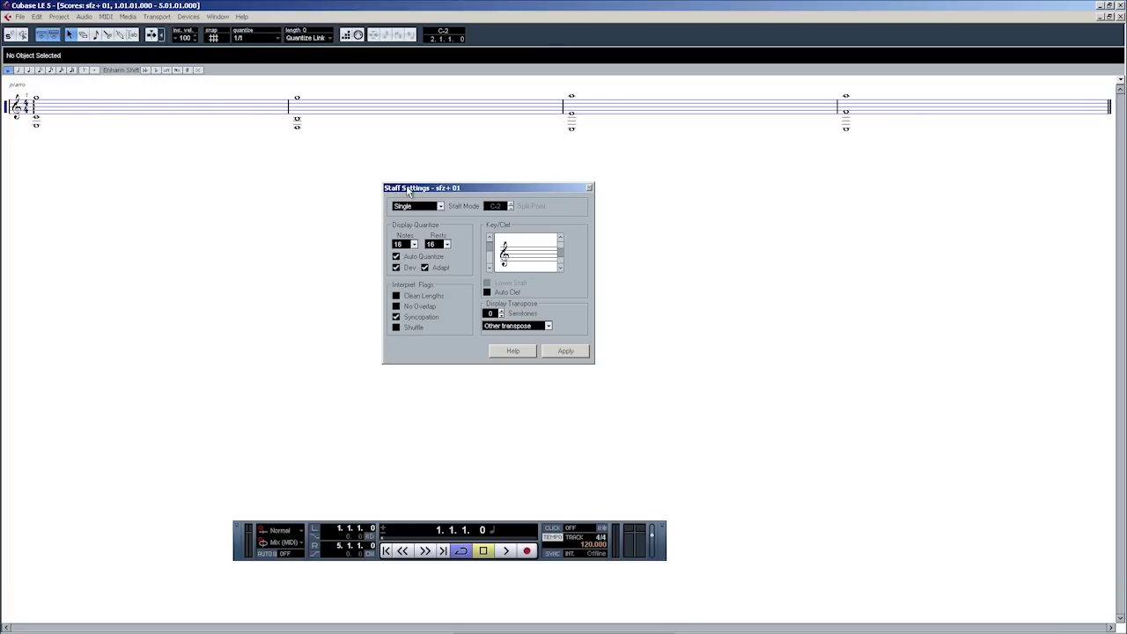
left_click(560, 268)
left_click(441, 208)
left_click(420, 228)
left_click(560, 354)
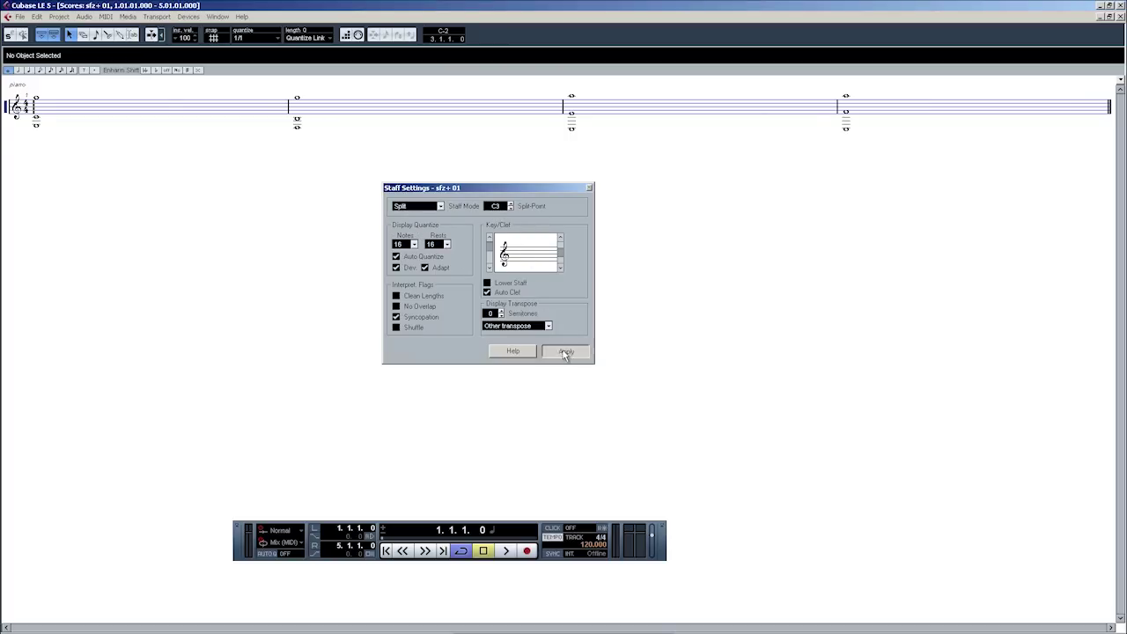
left_click(589, 188)
- Play the progression from the start in the split-staff score and stop in bar 4
left_click(16, 146)
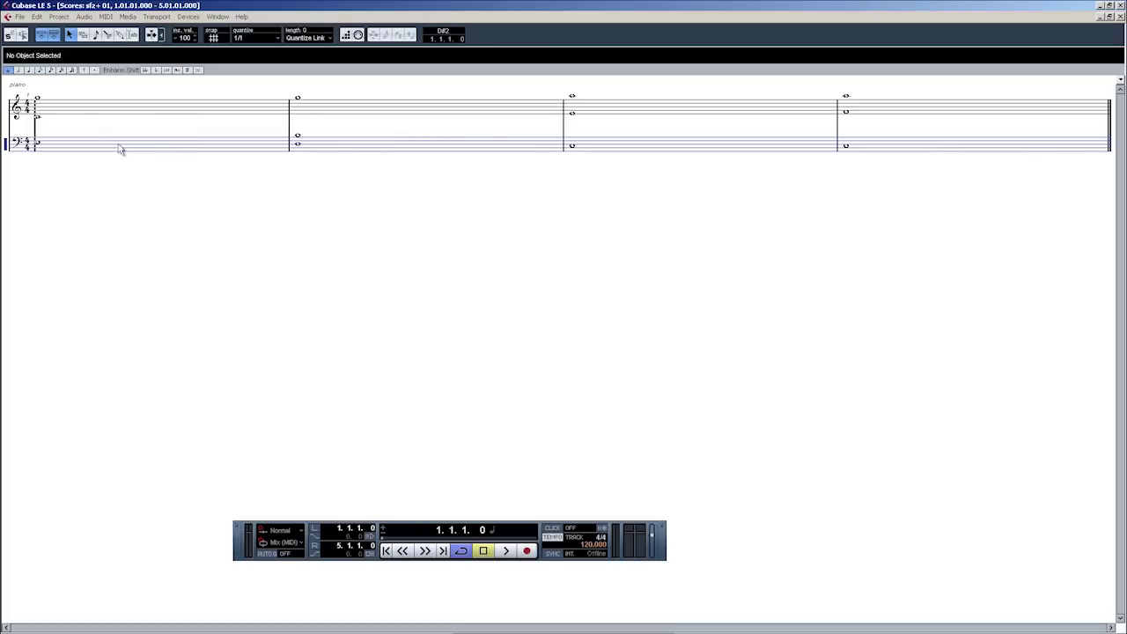
key("space")
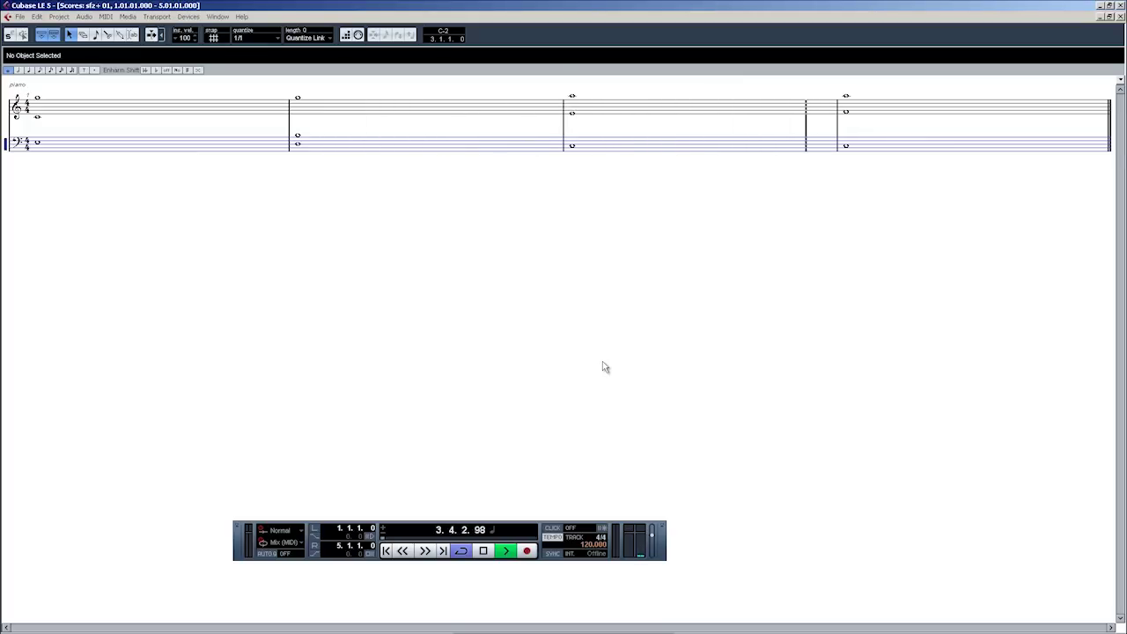
key("space")
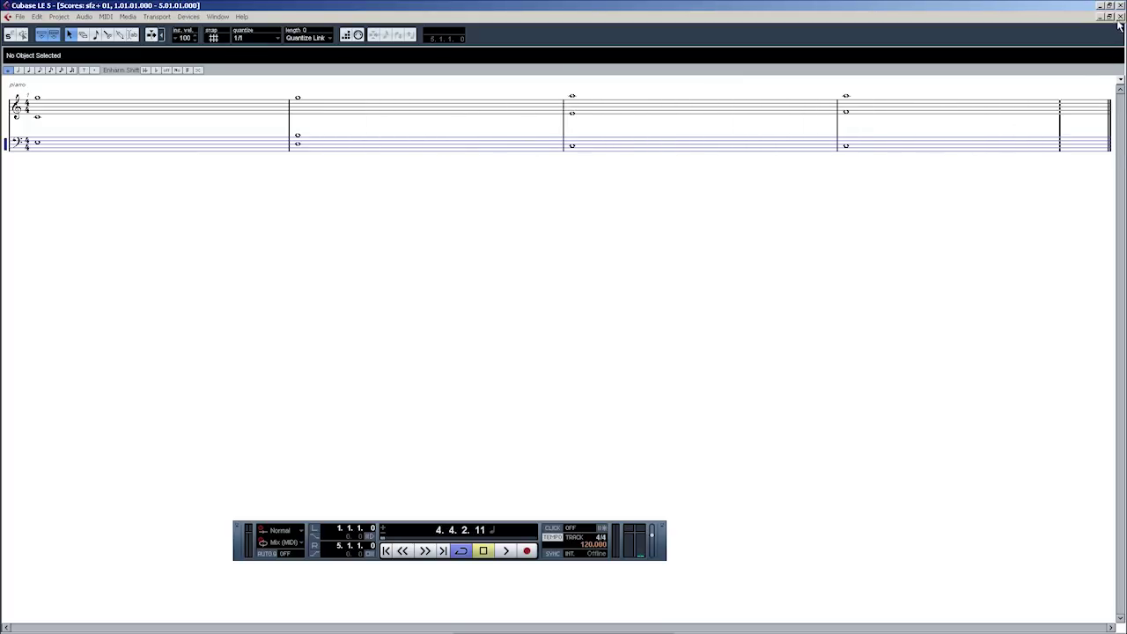
- Close the score editor and return to the key editor with all the progression's notes in view
left_click(1119, 16)
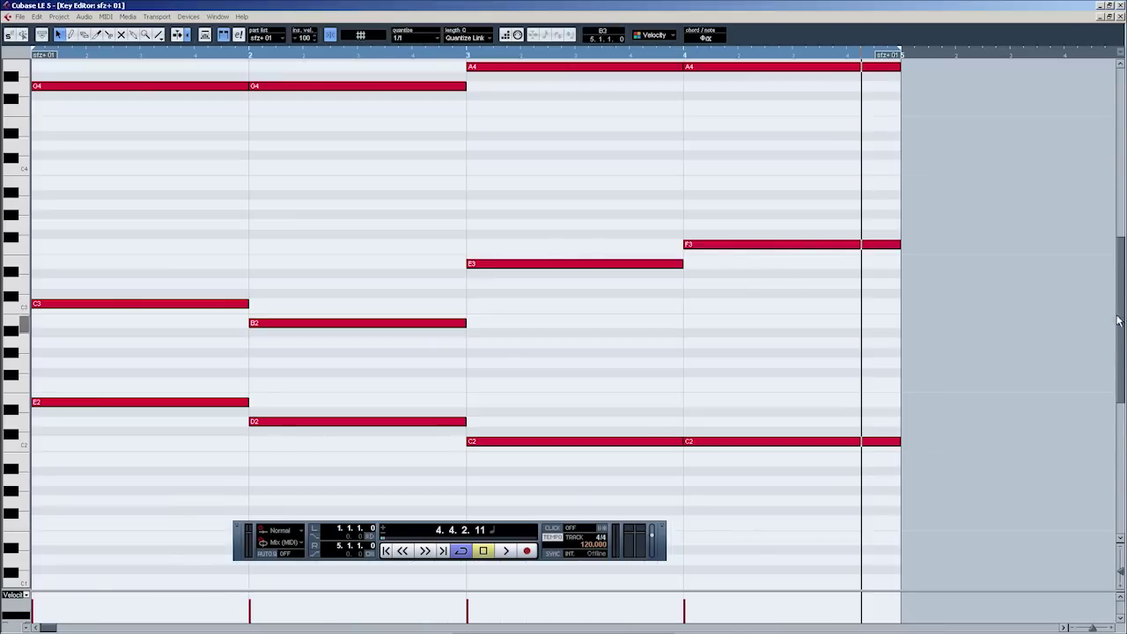
scroll(1120, 318, "up", 1)
left_click_drag(1120, 319, 1119, 312)
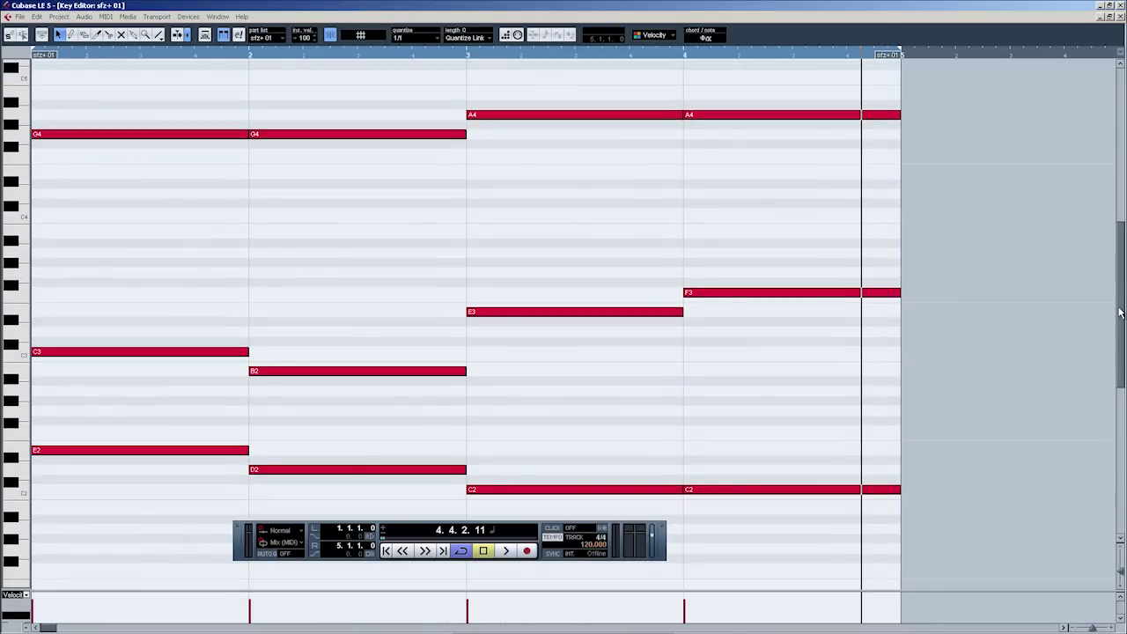